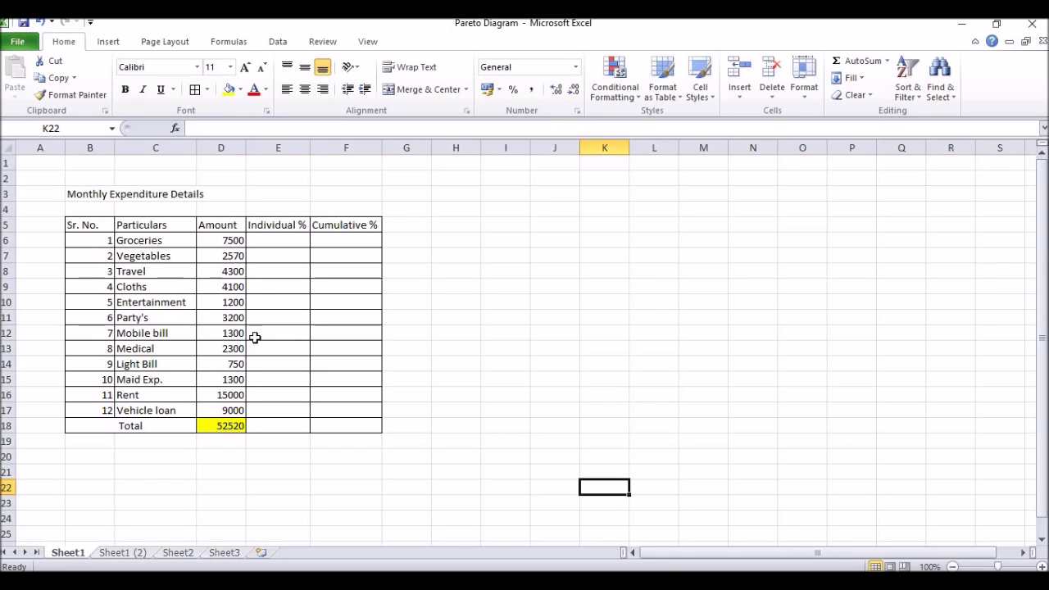
Sort the Particulars and Amount rows (C5:D17) by Amount, largest to smallest.
{"action": "left_click_drag", "start_coordinate": [131, 226], "coordinate": [233, 408]}
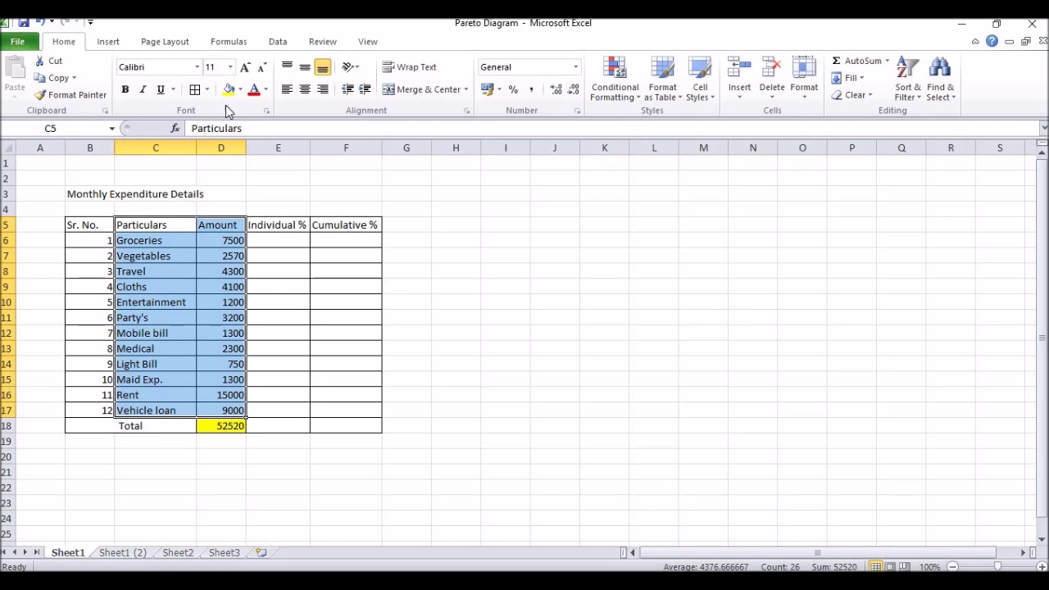
{"action": "left_click", "coordinate": [286, 45]}
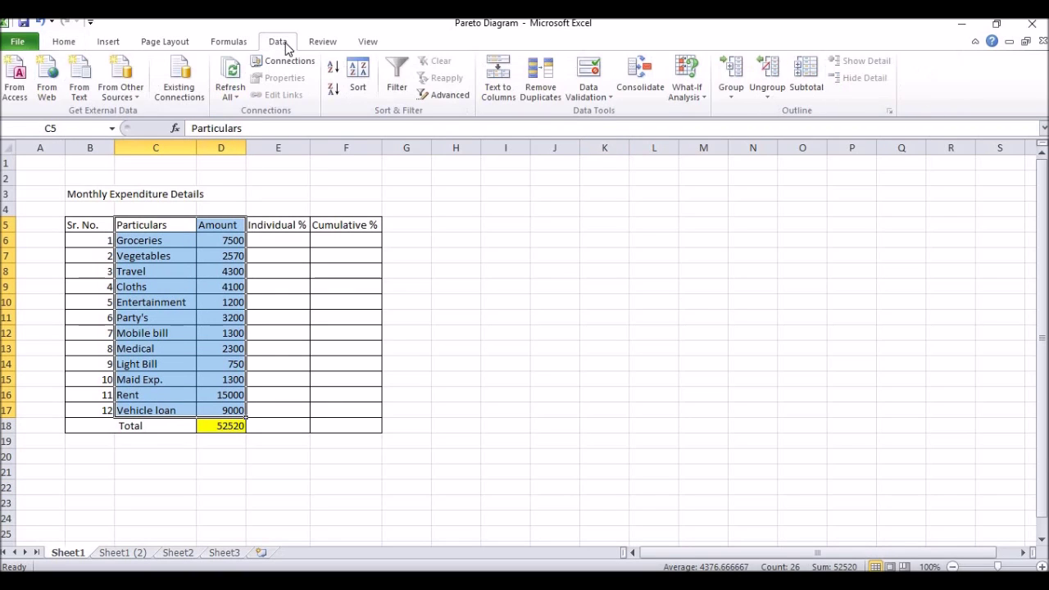
{"action": "left_click", "coordinate": [356, 87]}
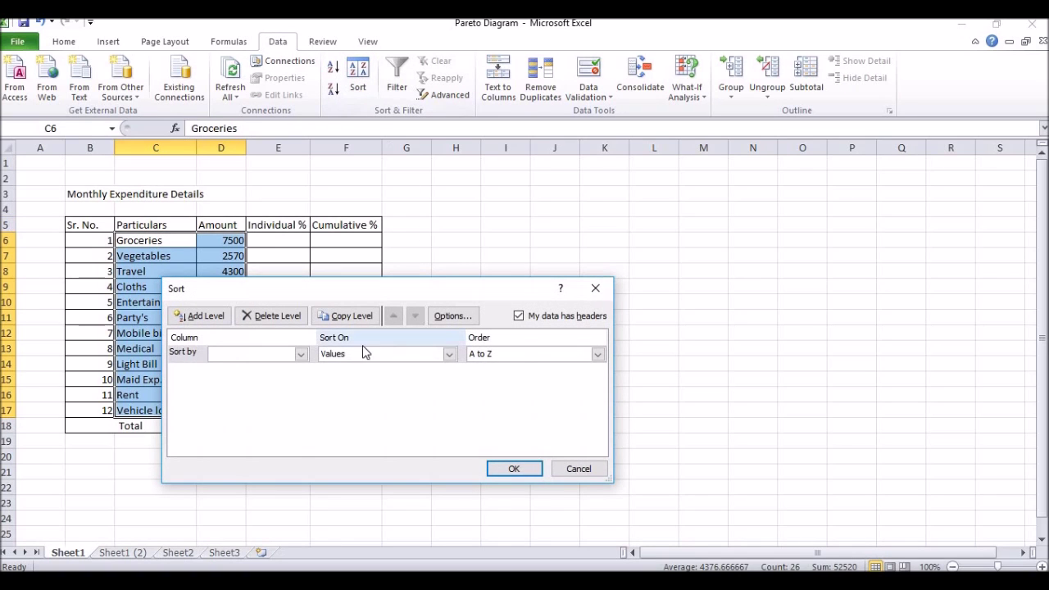
{"action": "left_click", "coordinate": [301, 354]}
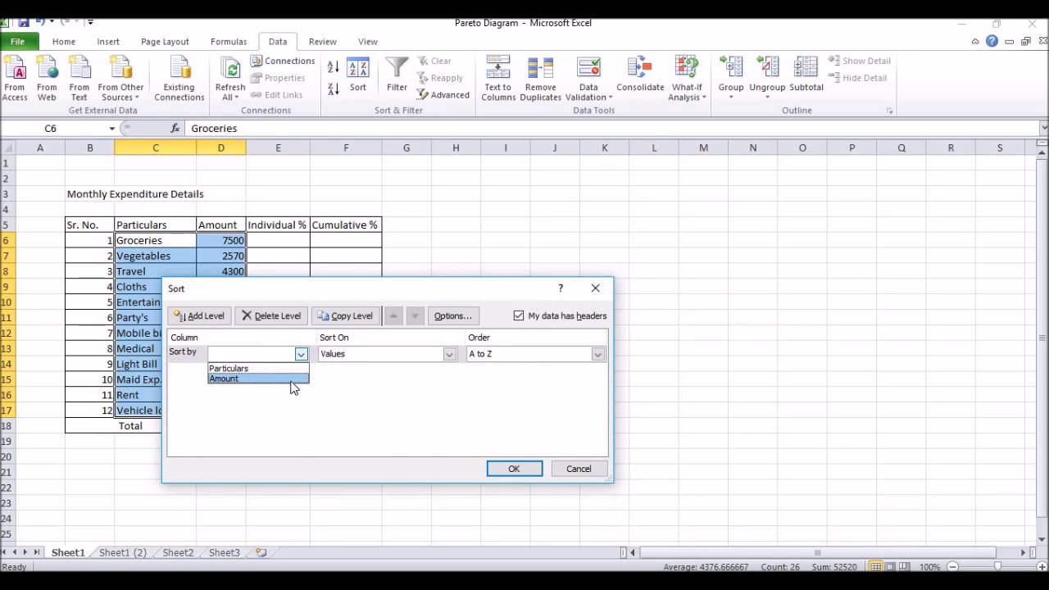
{"action": "left_click", "coordinate": [294, 380]}
{"action": "left_click", "coordinate": [483, 353]}
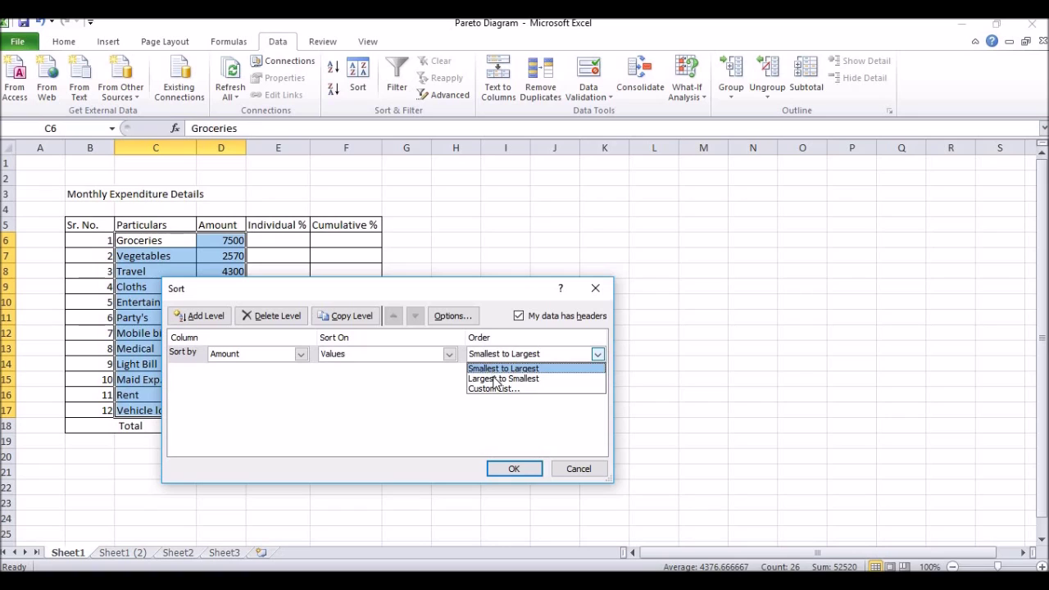
{"action": "left_click", "coordinate": [496, 379]}
{"action": "left_click", "coordinate": [512, 468]}
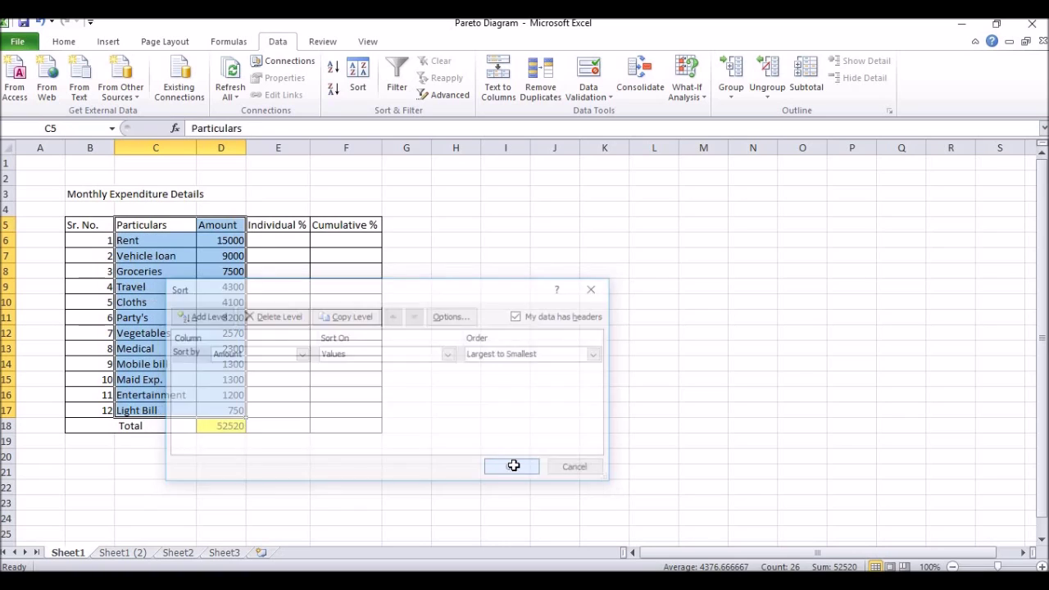
Enter =(D6/$D$18)*100 in E6 for Rent's Individual %.
{"action": "left_click", "coordinate": [294, 243]}
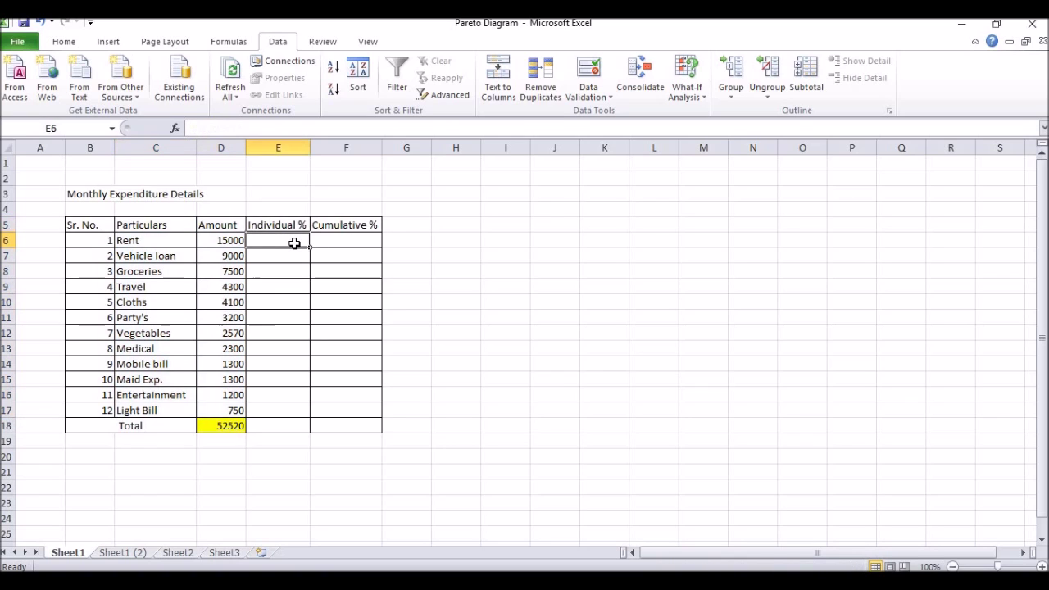
{"action": "type", "text": "="}
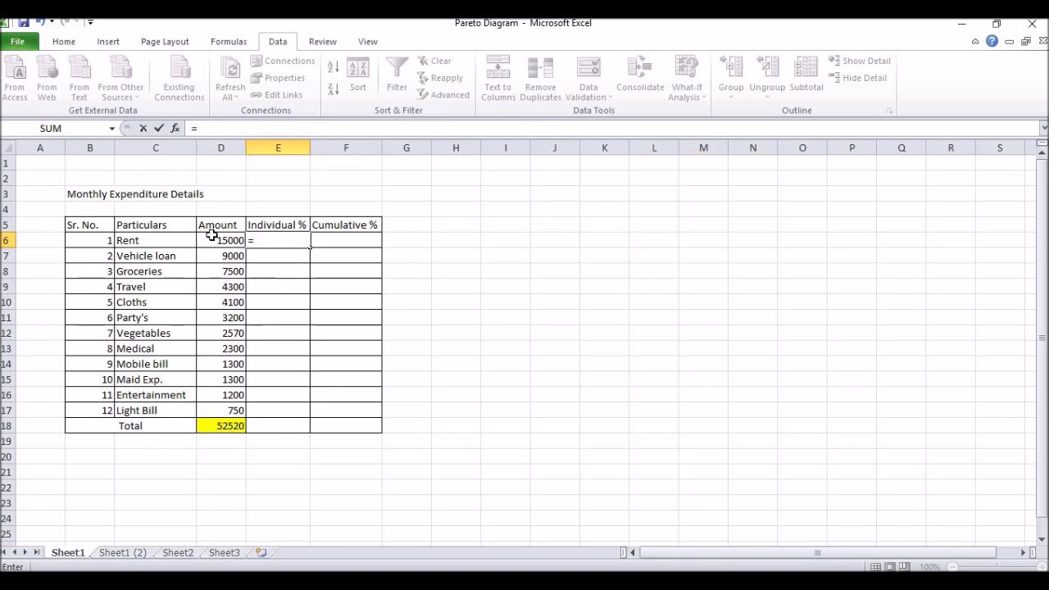
{"action": "left_click", "coordinate": [215, 238]}
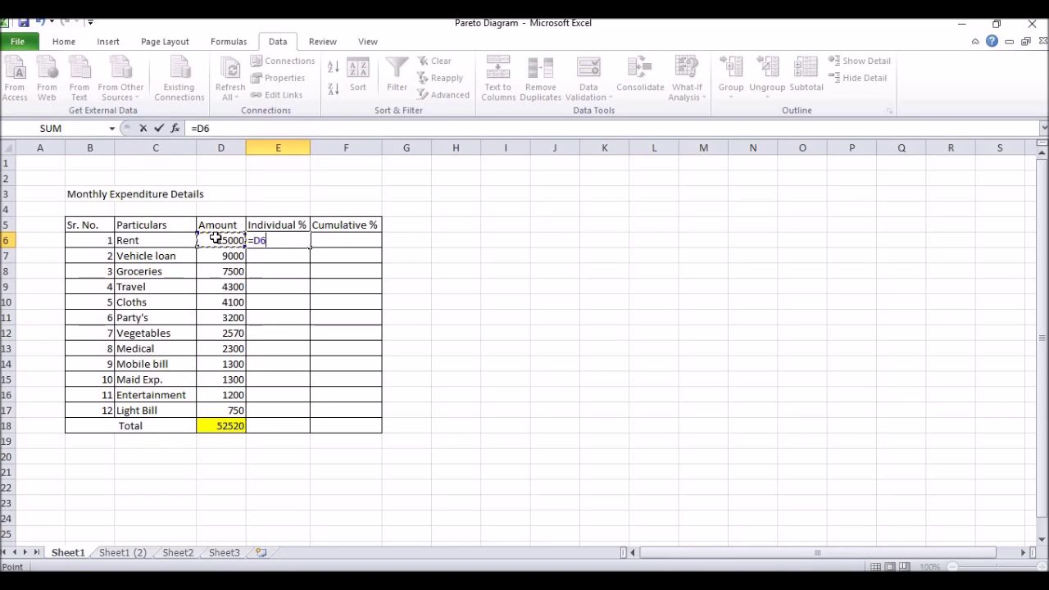
{"action": "key", "text": "BackSpace"}
{"action": "key", "text": "BackSpace"}
{"action": "type", "text": "("}
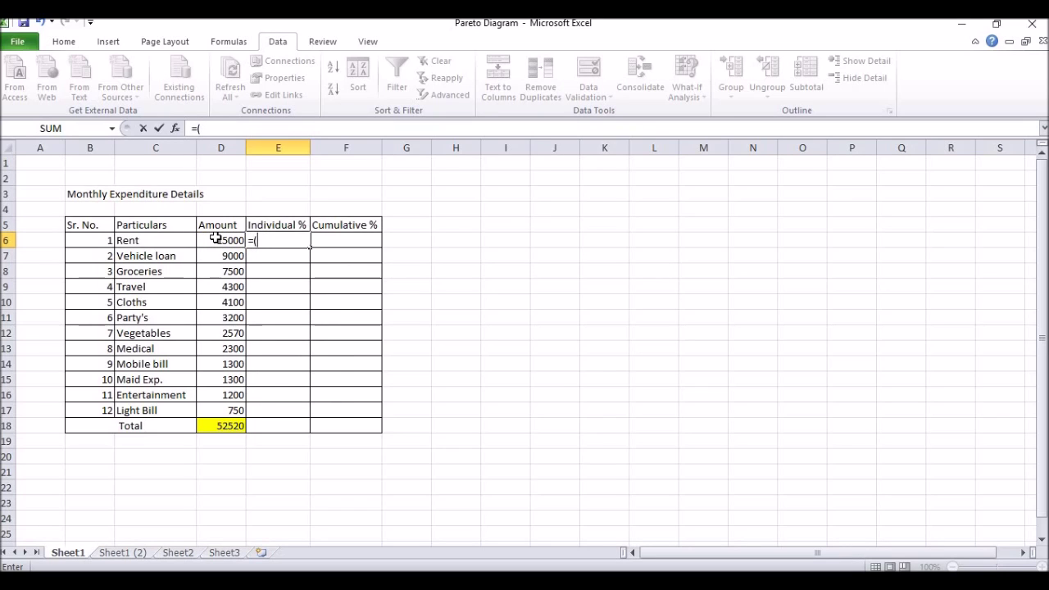
{"action": "left_click", "coordinate": [217, 240]}
{"action": "type", "text": "/"}
{"action": "left_click", "coordinate": [227, 425]}
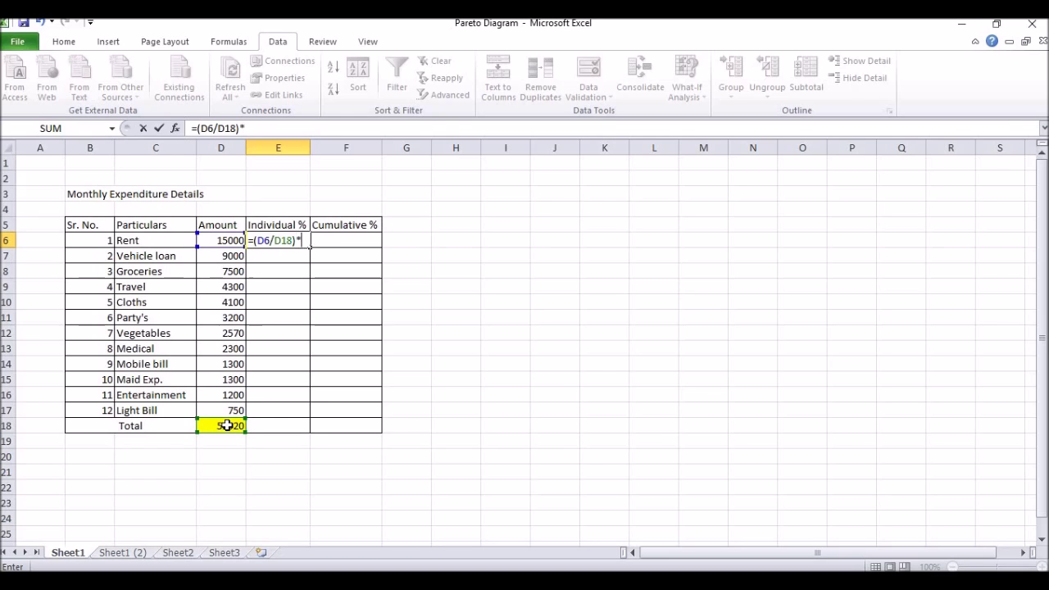
{"action": "type", "text": "100"}
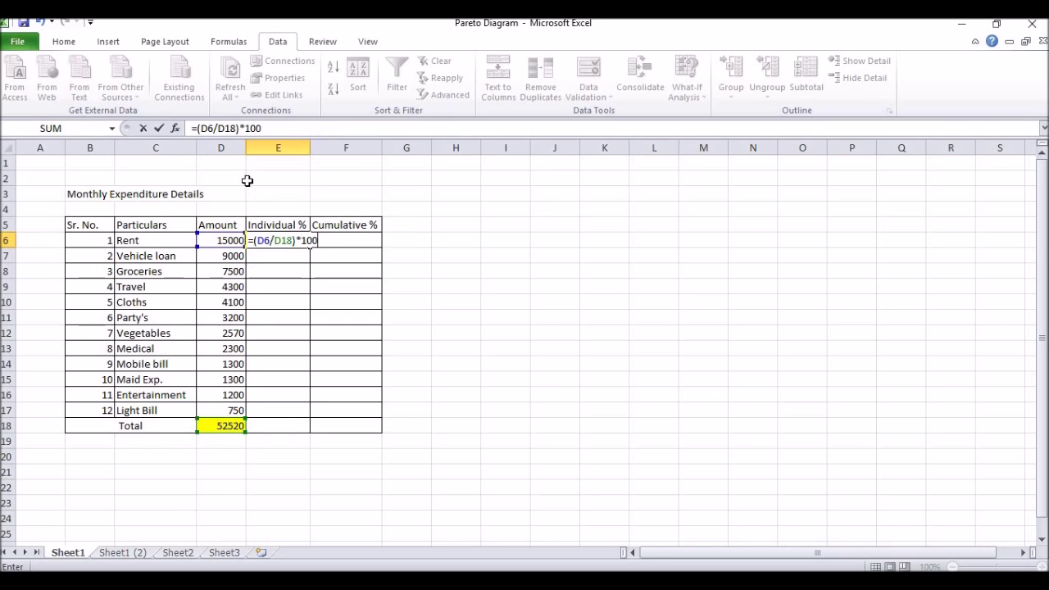
{"action": "left_click", "coordinate": [217, 128]}
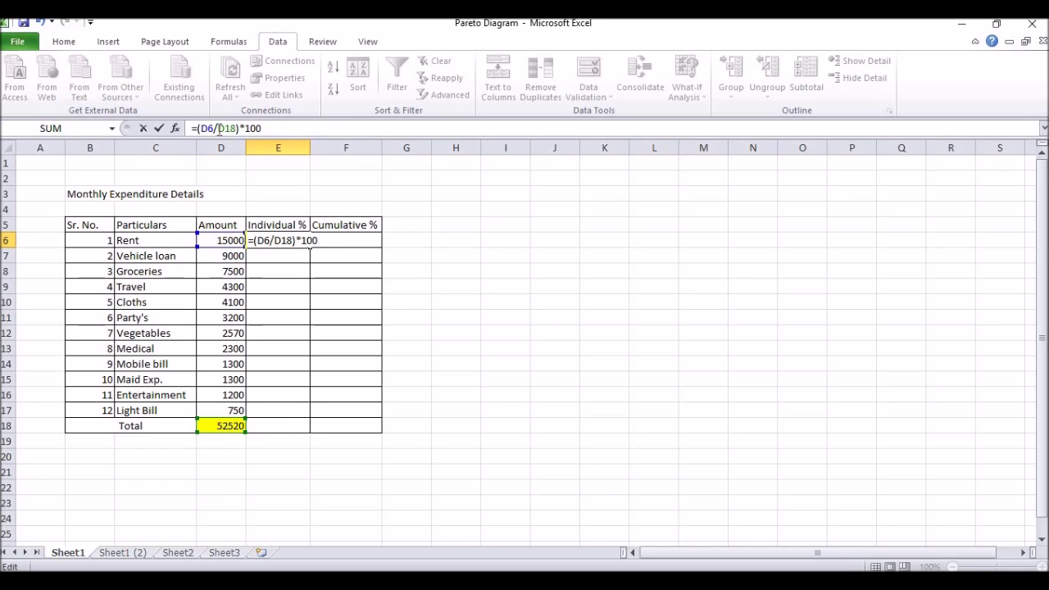
{"action": "type", "text": "$"}
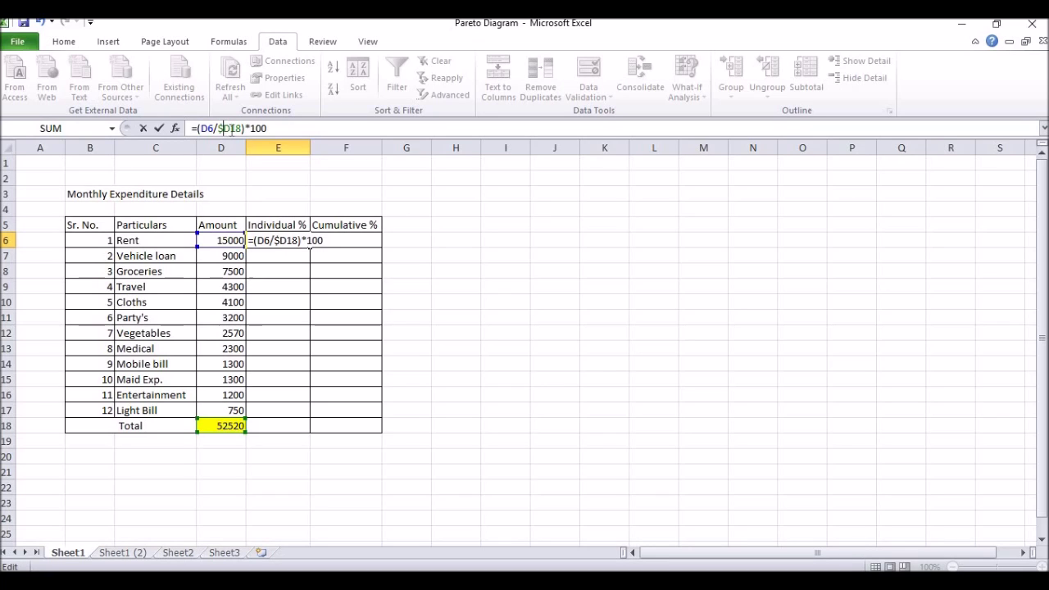
{"action": "left_click", "coordinate": [232, 127]}
{"action": "type", "text": "$"}
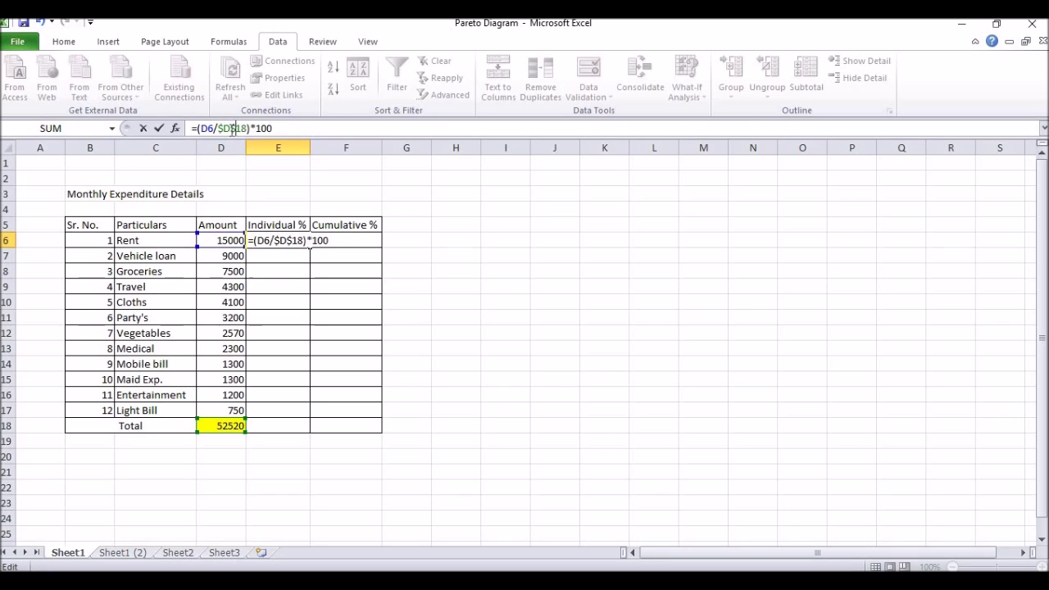
{"action": "key", "text": "Return"}
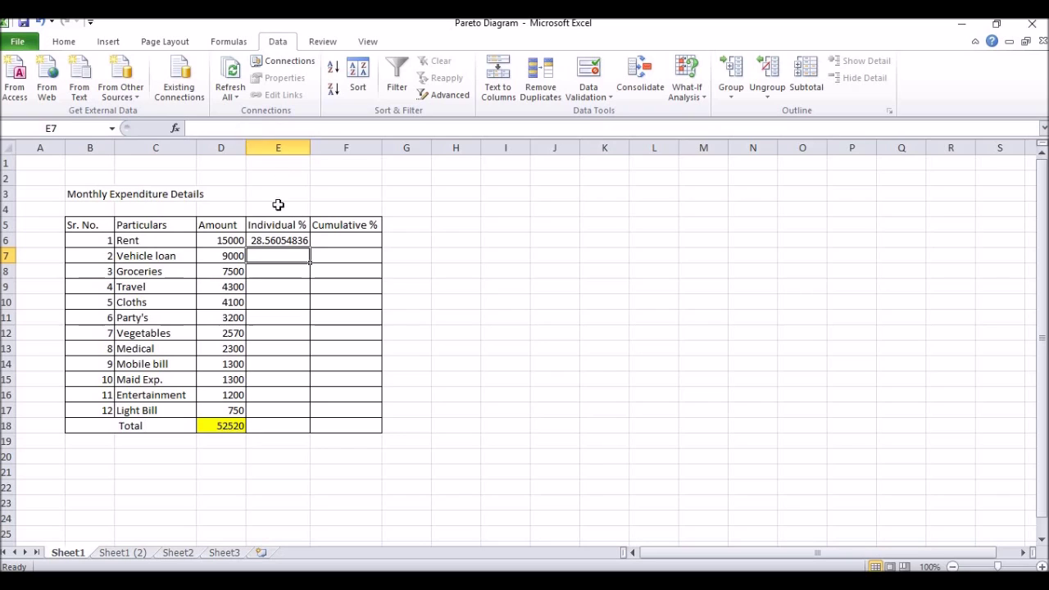
Show E6 as a whole number (29) and fill the formula down to E17.
{"action": "left_click", "coordinate": [279, 239]}
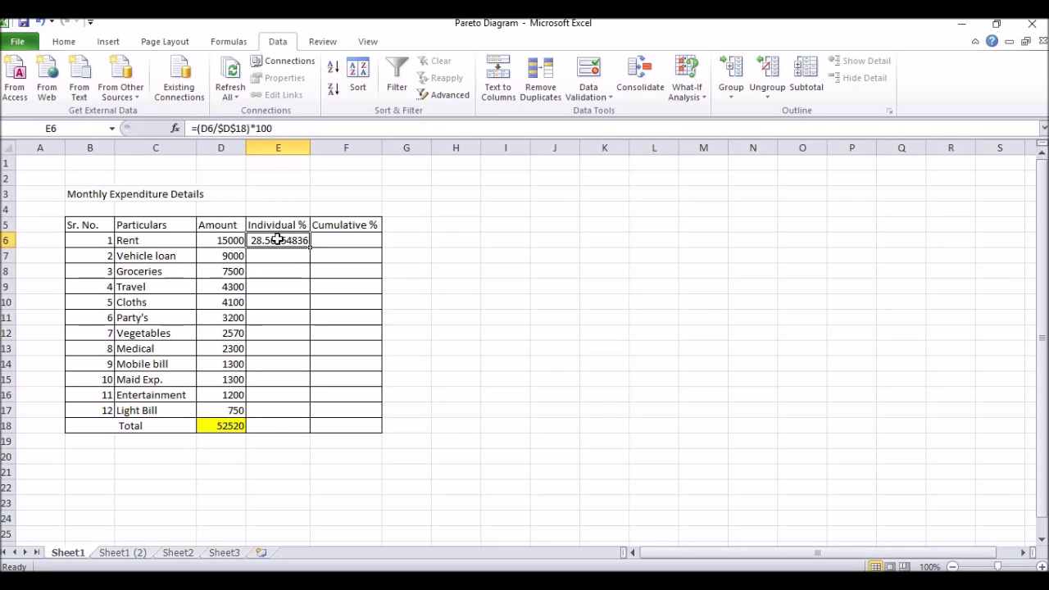
{"action": "left_click", "coordinate": [71, 41]}
{"action": "left_click", "coordinate": [573, 89]}
{"action": "left_click", "coordinate": [573, 90]}
{"action": "left_click", "coordinate": [572, 89]}
{"action": "left_click", "coordinate": [573, 90]}
{"action": "left_click", "coordinate": [573, 90]}
{"action": "left_click", "coordinate": [573, 92]}
{"action": "left_click", "coordinate": [573, 93]}
{"action": "left_click", "coordinate": [573, 92]}
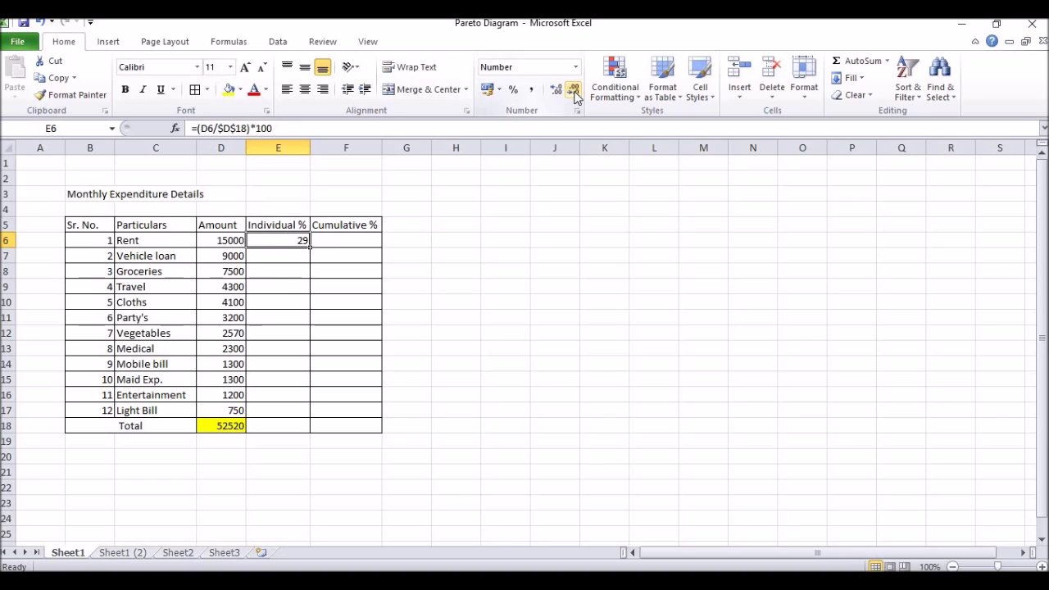
{"action": "left_click_drag", "start_coordinate": [310, 248], "coordinate": [308, 415]}
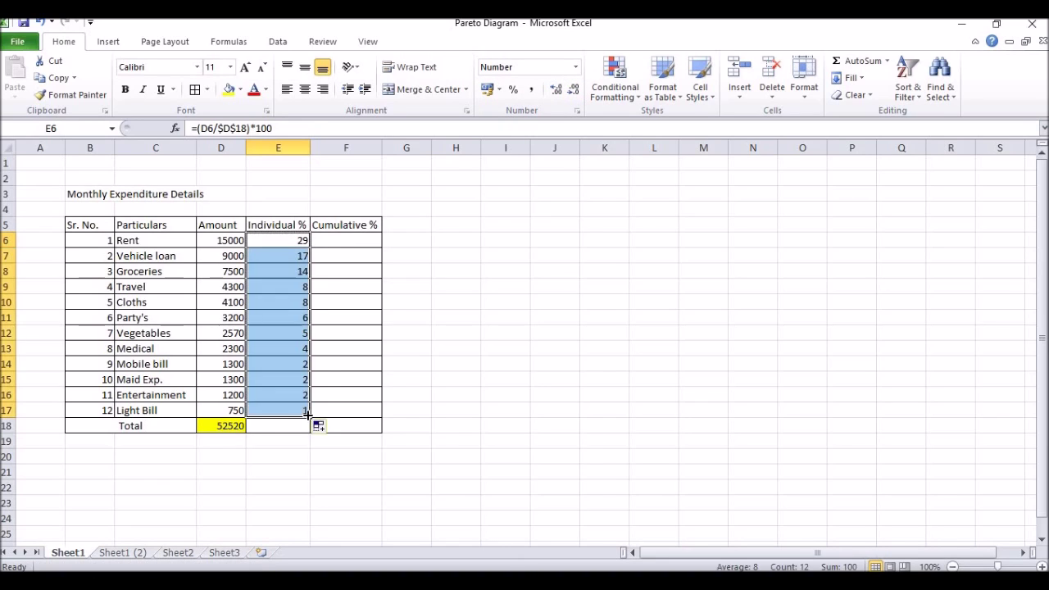
{"action": "left_click", "coordinate": [343, 239]}
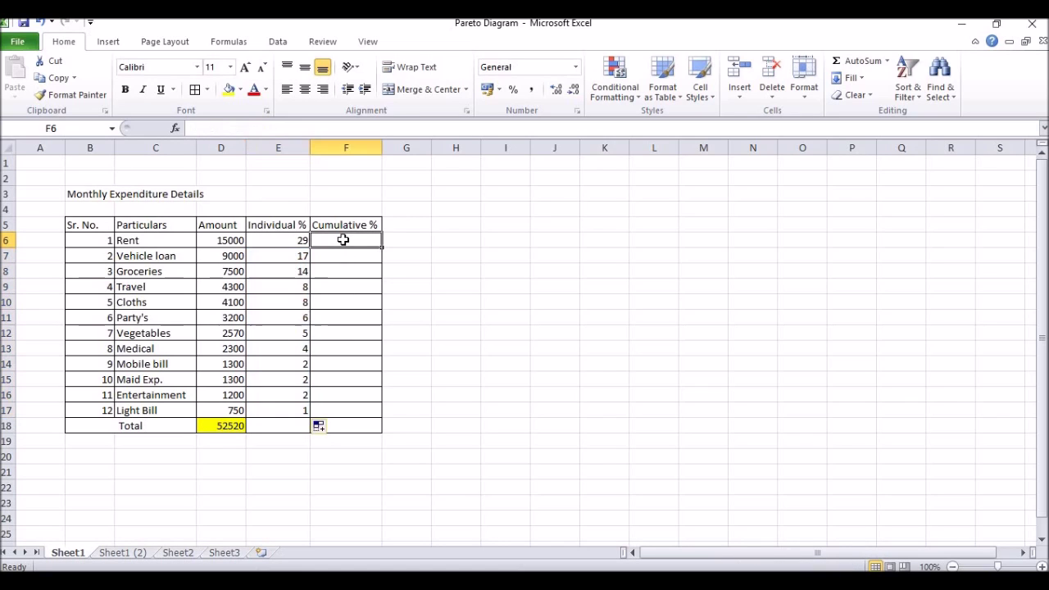
Enter =E6 in F6 and the running total =F6+E7 in F7.
{"action": "type", "text": "="}
{"action": "left_click", "coordinate": [299, 237]}
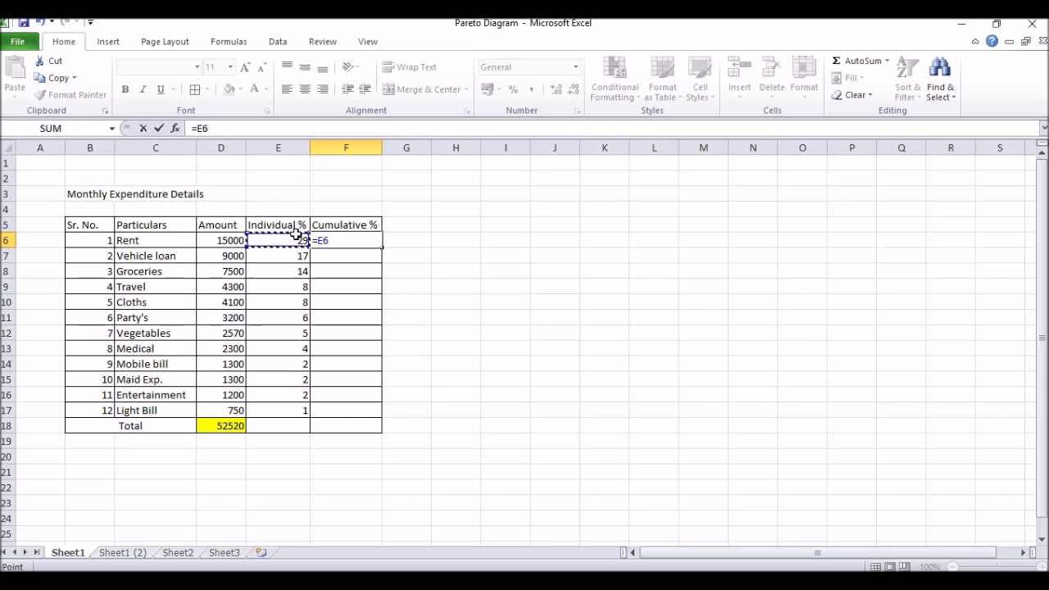
{"action": "key", "text": "Return"}
{"action": "type", "text": "="}
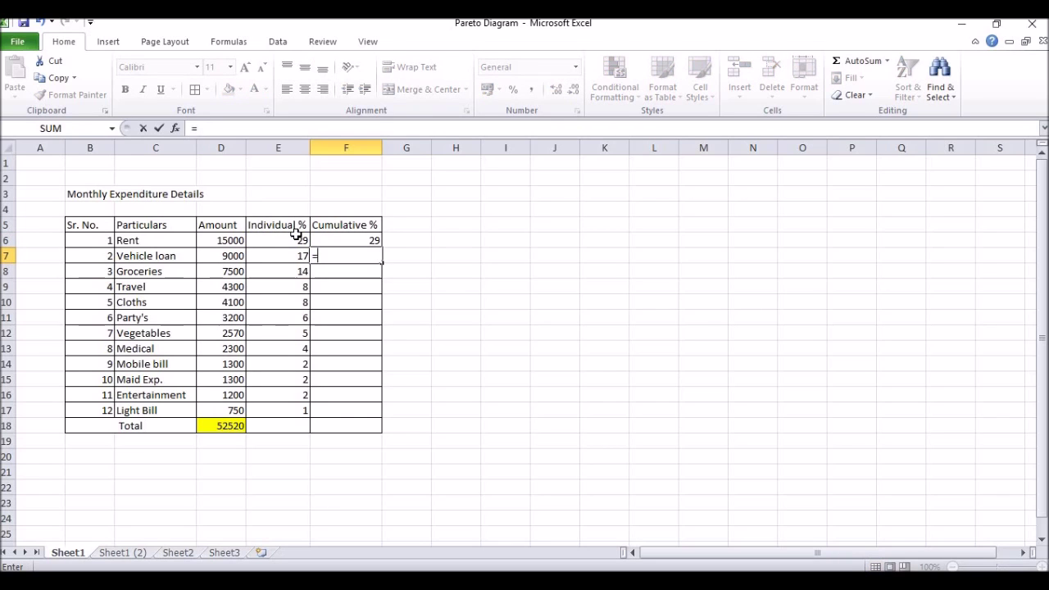
{"action": "left_click", "coordinate": [347, 241]}
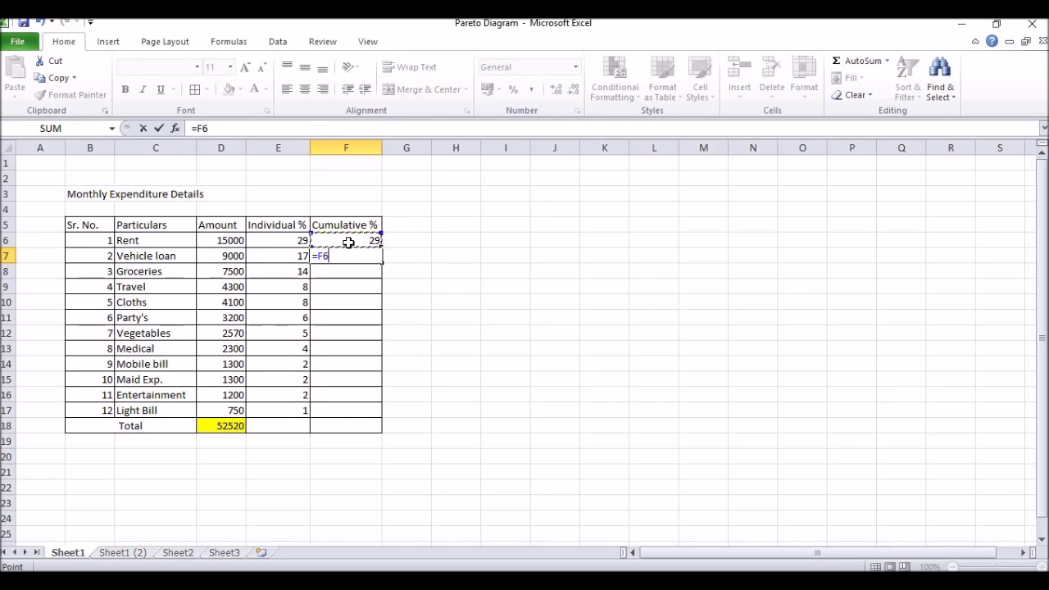
{"action": "type", "text": "+"}
{"action": "left_click", "coordinate": [300, 257]}
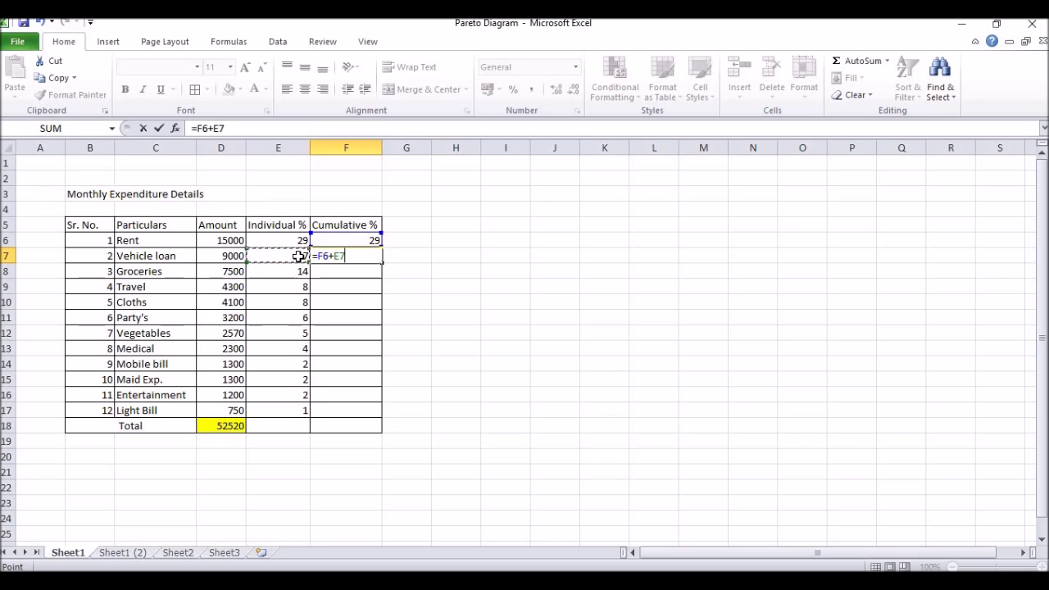
{"action": "key", "text": "Return"}
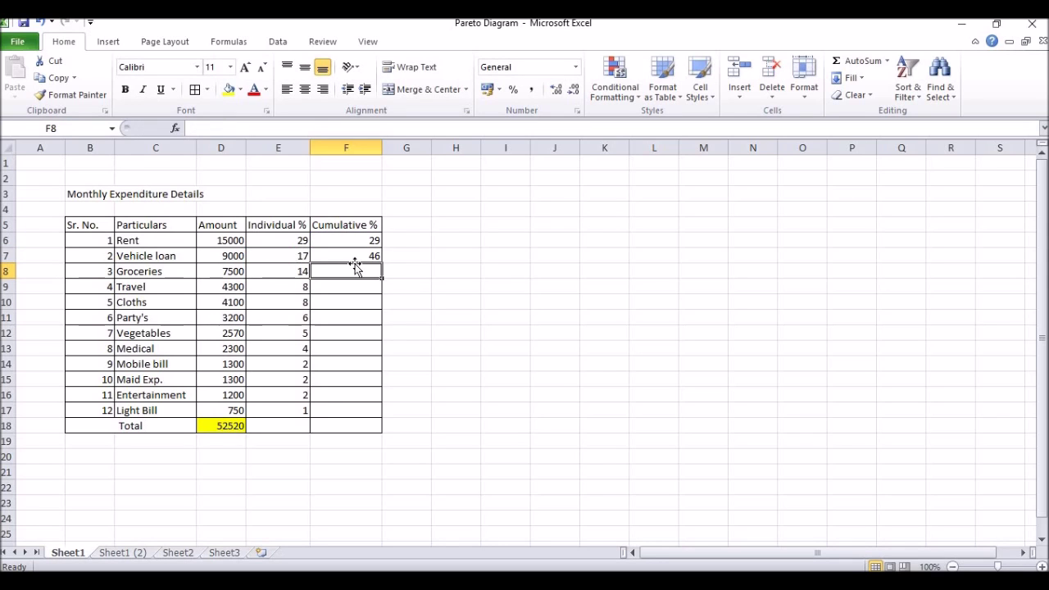
Fill the running total down to F17, highlight the final 100 yellow, and select F5:F17.
{"action": "left_click", "coordinate": [370, 259]}
{"action": "left_click_drag", "start_coordinate": [383, 261], "coordinate": [375, 420]}
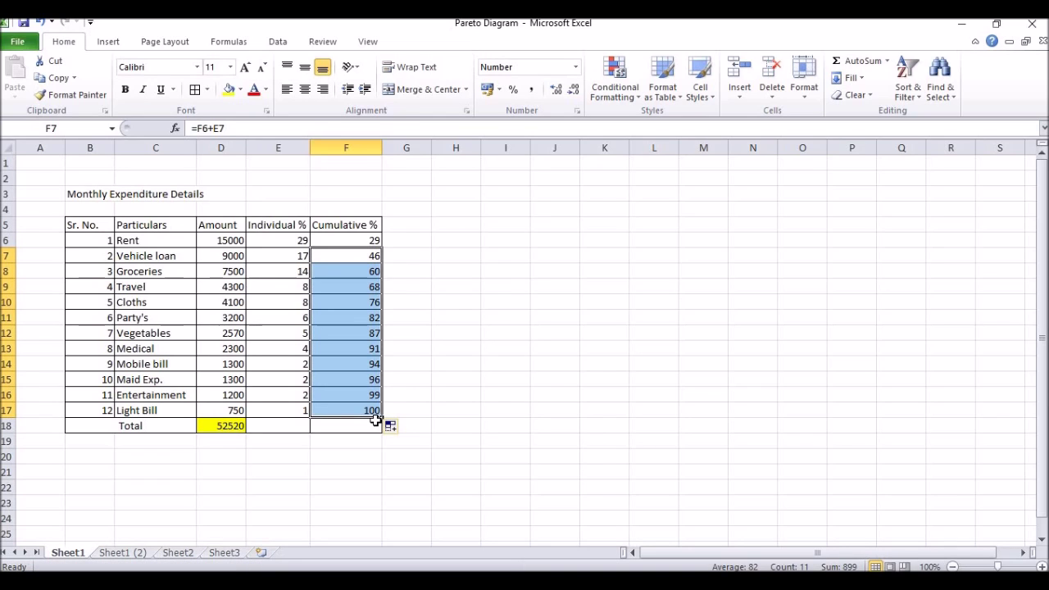
{"action": "left_click", "coordinate": [367, 411]}
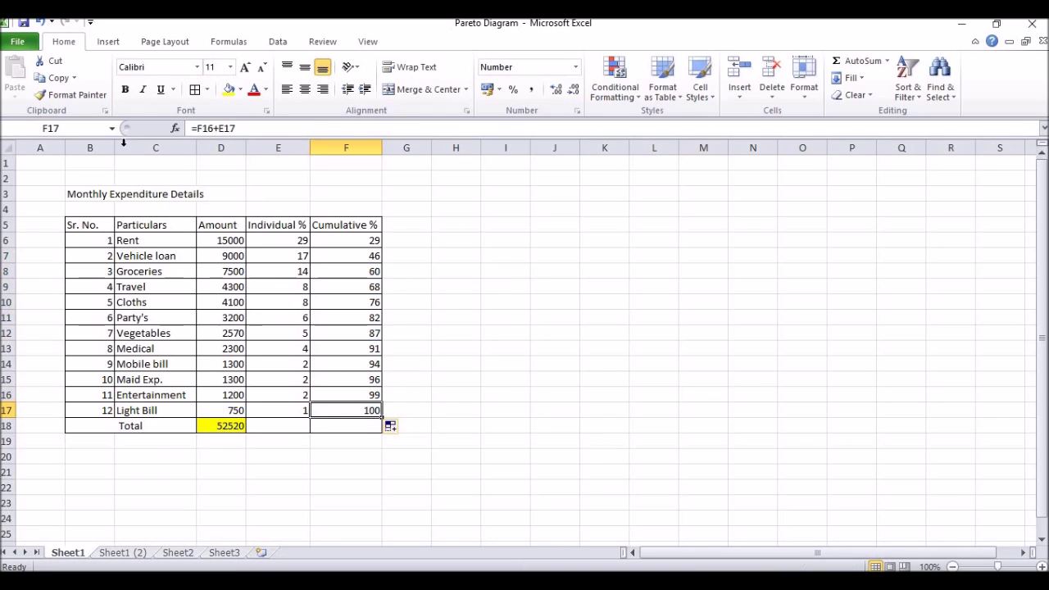
{"action": "left_click", "coordinate": [227, 89]}
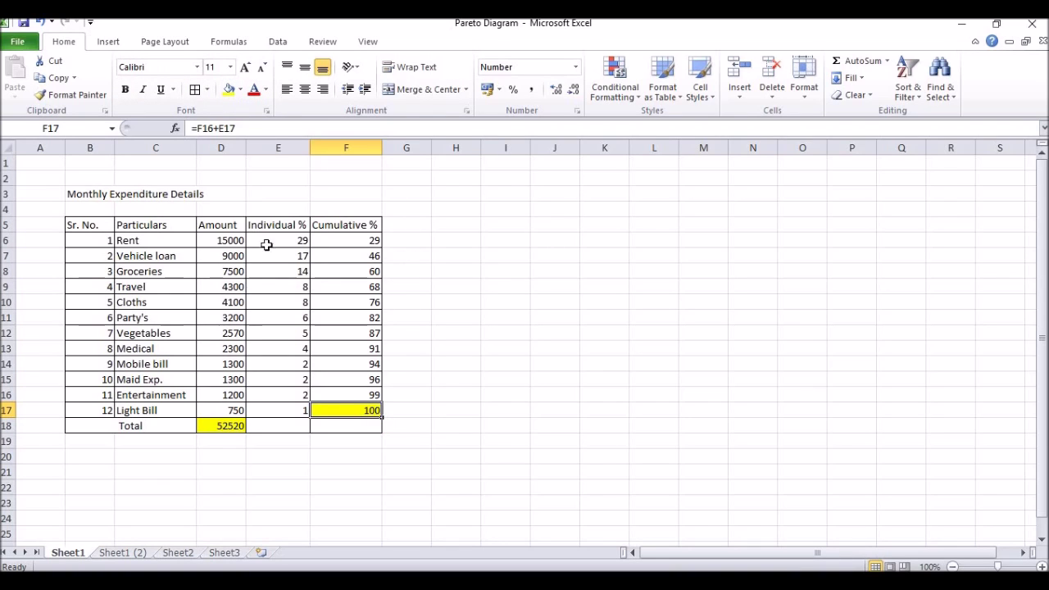
{"action": "left_click", "coordinate": [331, 226]}
{"action": "left_click_drag", "start_coordinate": [341, 320], "coordinate": [364, 409]}
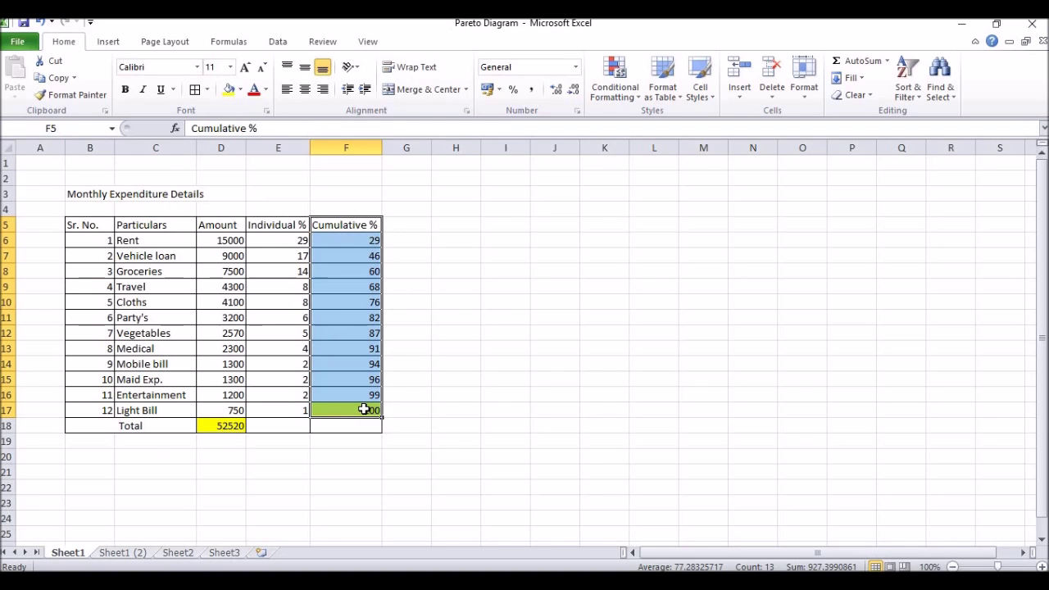
Paste the Cumulative % values only into column E starting at E5.
{"action": "left_click", "coordinate": [59, 78]}
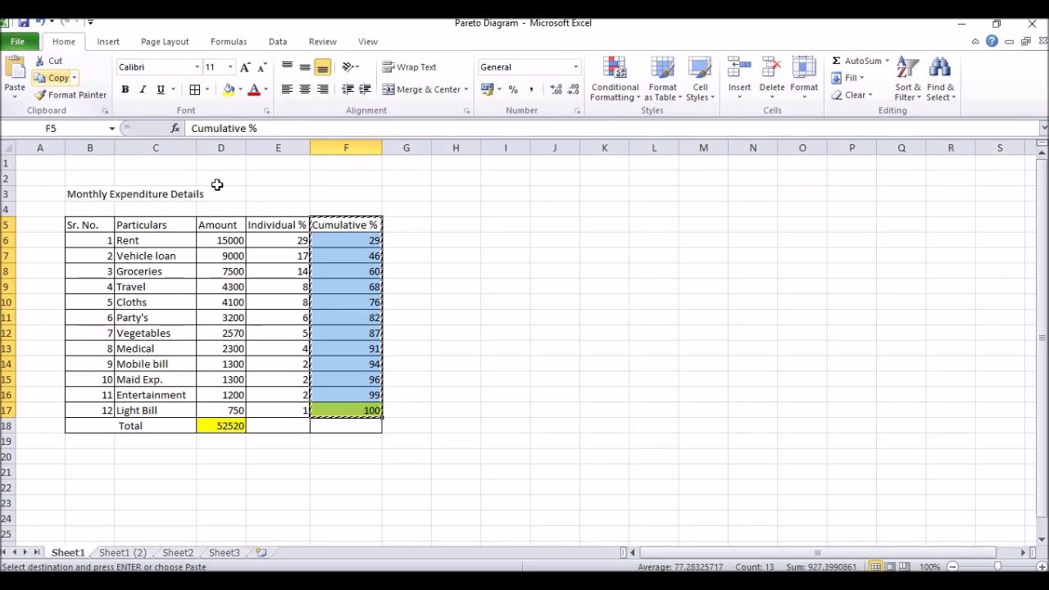
{"action": "left_click", "coordinate": [262, 225]}
{"action": "right_click", "coordinate": [264, 225]}
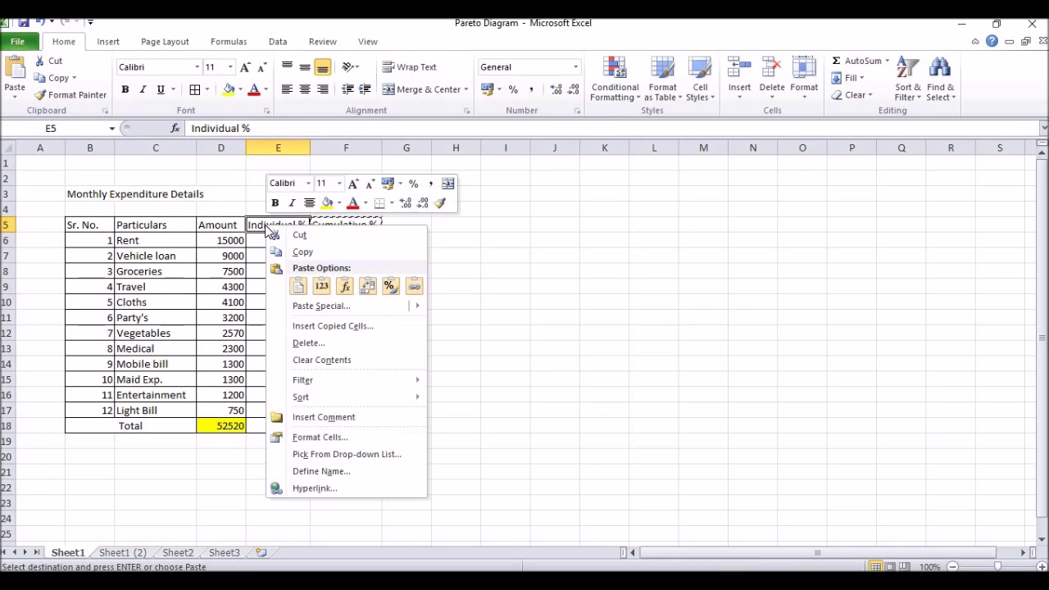
{"action": "left_click", "coordinate": [317, 287]}
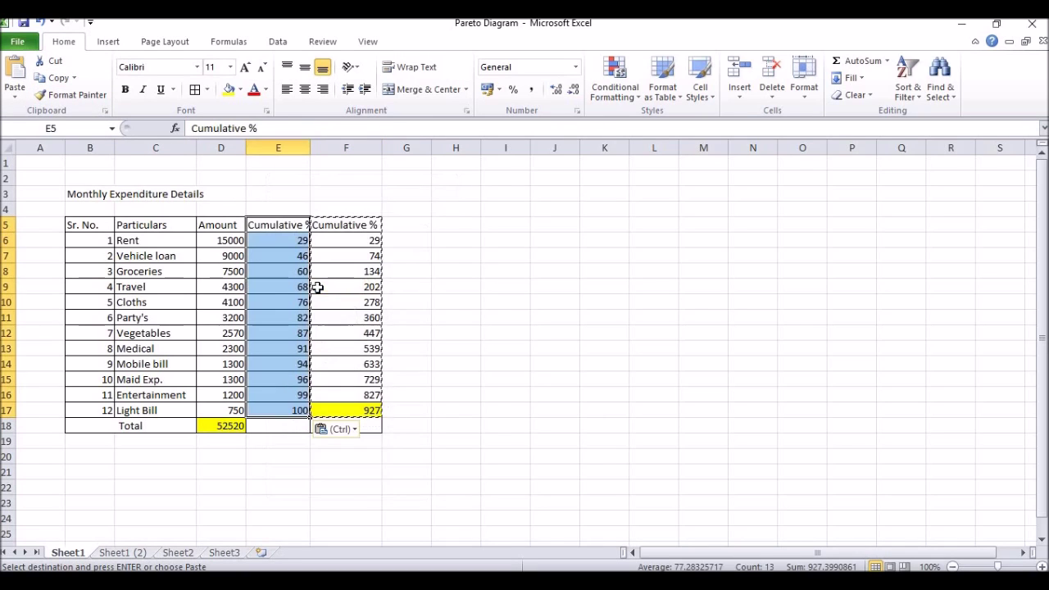
Delete the old column F and select the data range C5:E17.
{"action": "left_click", "coordinate": [345, 146]}
{"action": "right_click", "coordinate": [344, 146]}
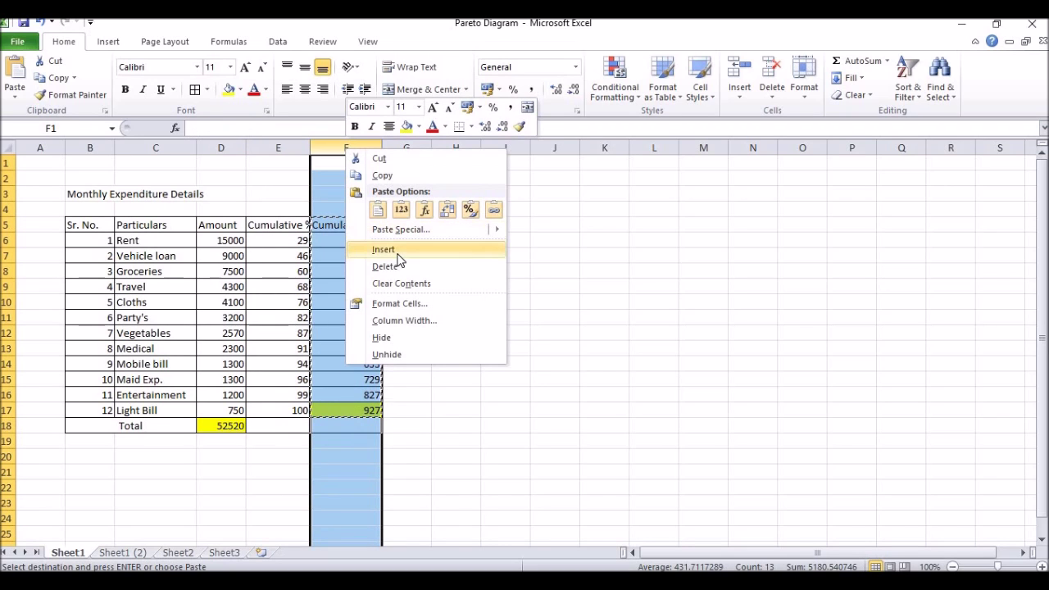
{"action": "left_click", "coordinate": [394, 267]}
{"action": "left_click", "coordinate": [405, 331]}
{"action": "left_click_drag", "start_coordinate": [139, 224], "coordinate": [282, 410]}
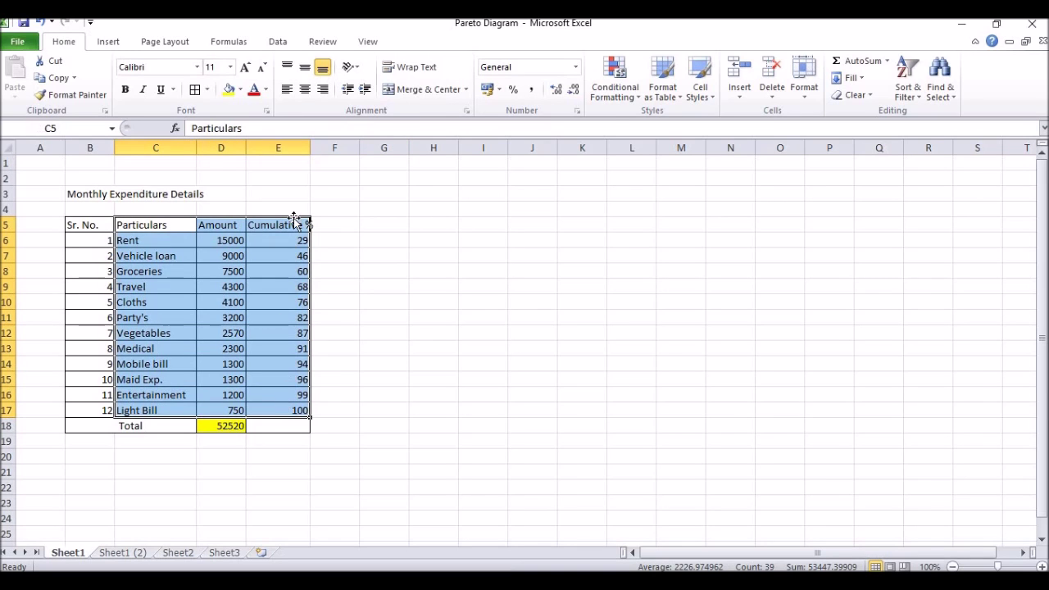
Insert a clustered column chart of the data and apply Layout 9 with chart and axis titles.
{"action": "left_click", "coordinate": [110, 44]}
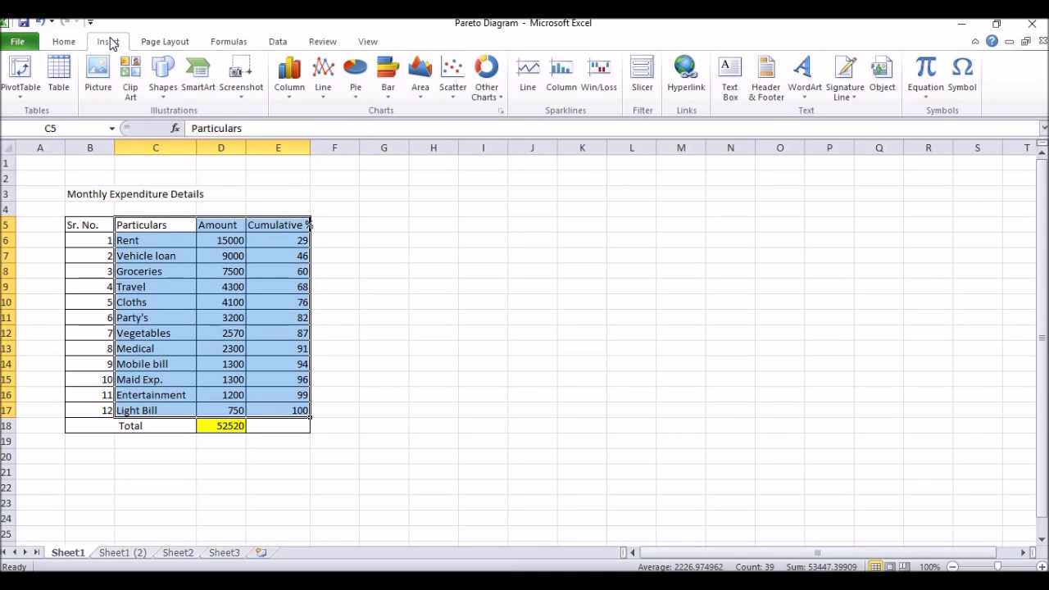
{"action": "left_click", "coordinate": [287, 85]}
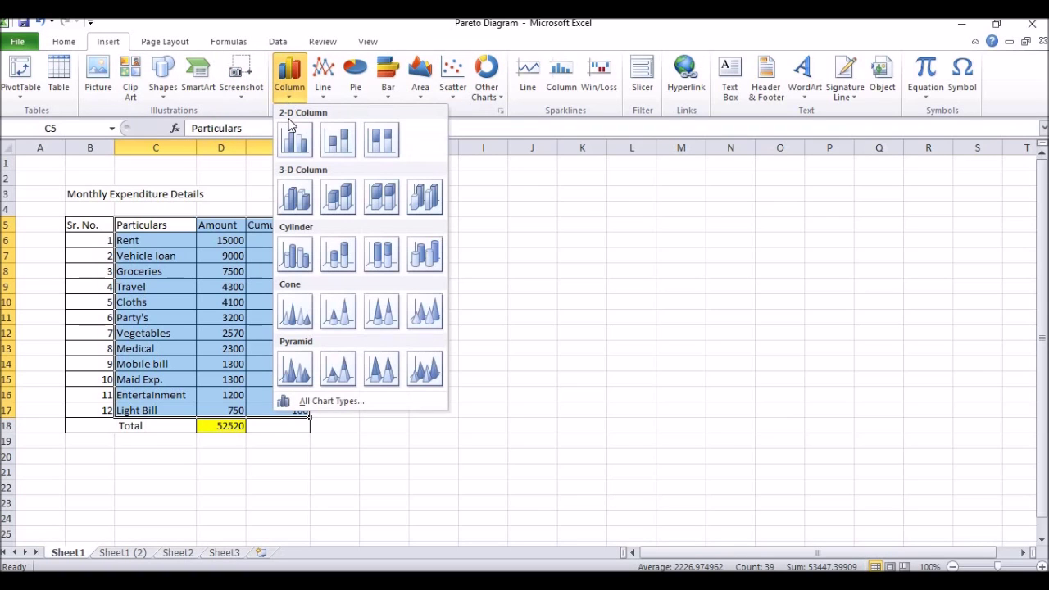
{"action": "left_click", "coordinate": [296, 141]}
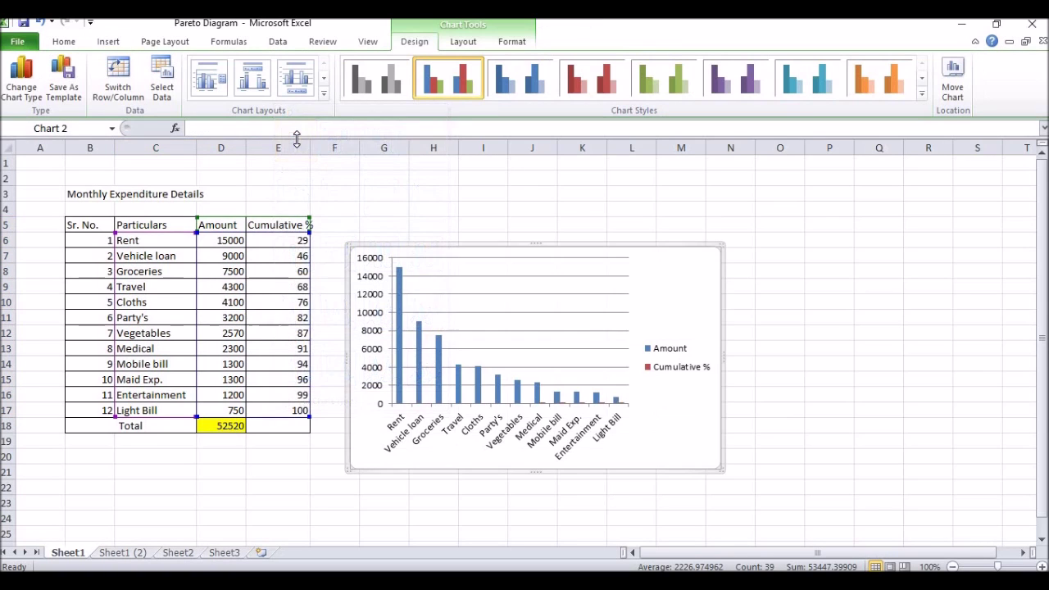
{"action": "left_click", "coordinate": [324, 93]}
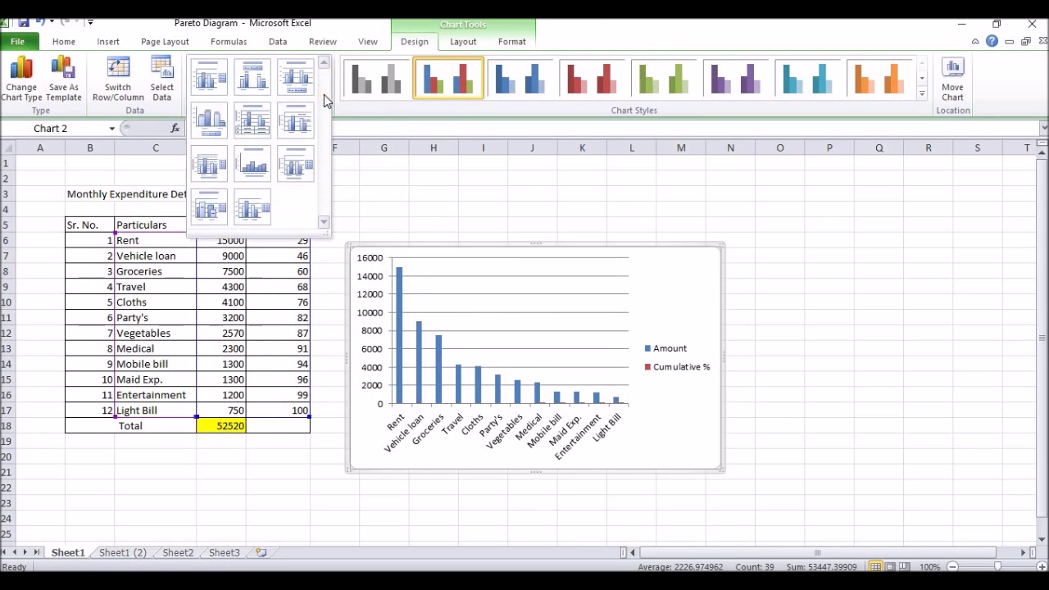
{"action": "left_click", "coordinate": [299, 169]}
{"action": "left_click", "coordinate": [496, 266]}
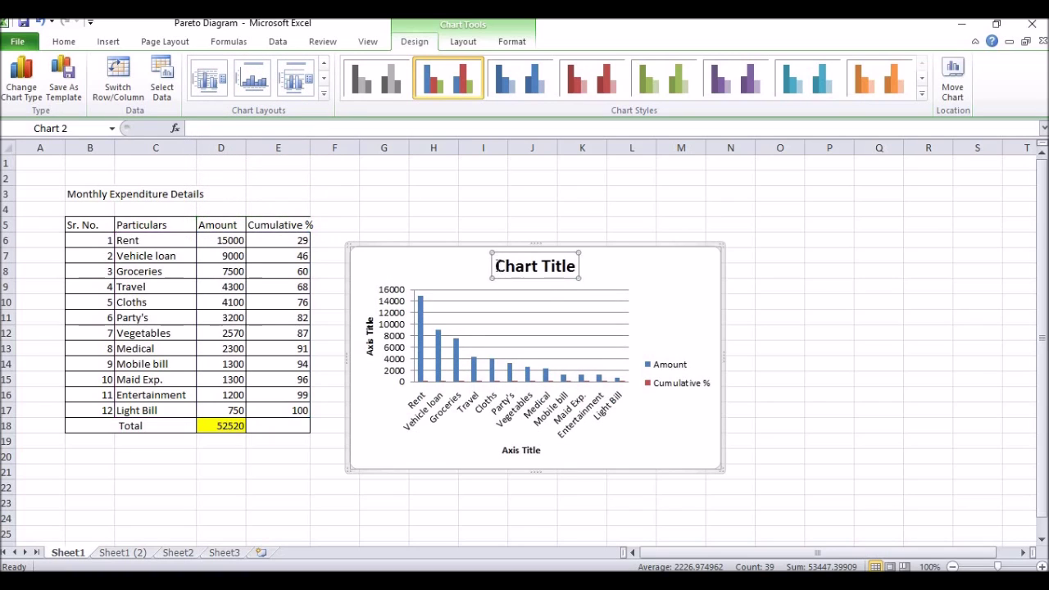
{"action": "left_click_drag", "start_coordinate": [496, 266], "coordinate": [565, 271]}
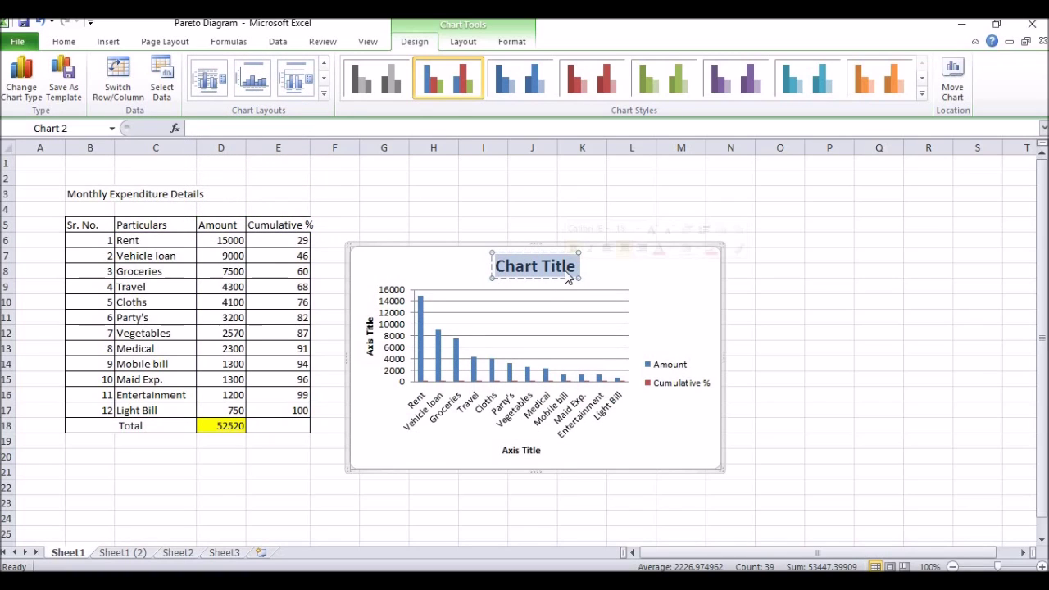
Title the chart 'Pareto of Monthly Expenditure' with axis titles 'Amount' and 'Particular'.
{"action": "type", "text": "Paret"}
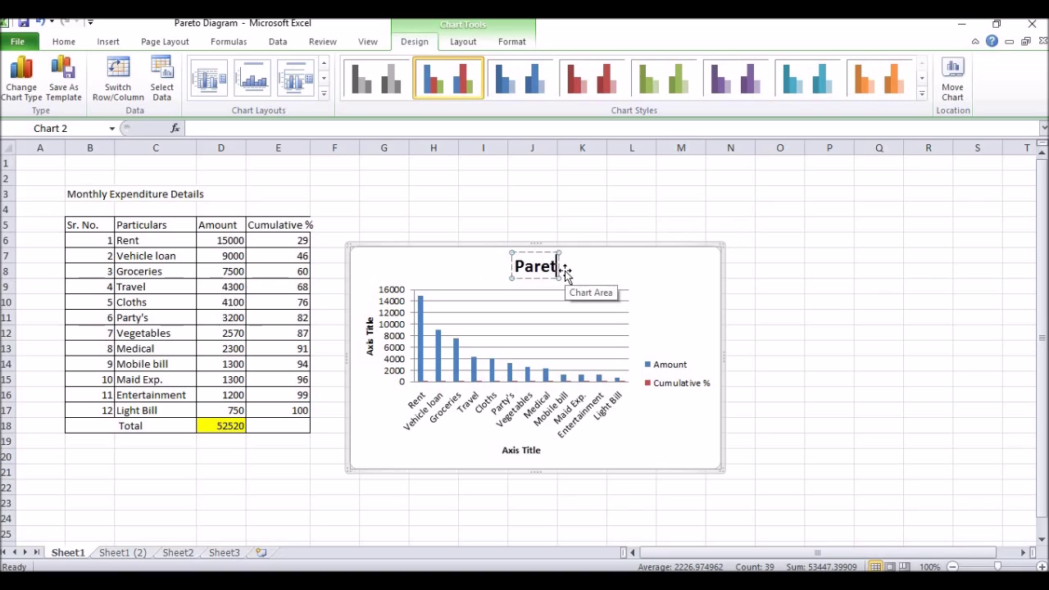
{"action": "type", "text": "o of"}
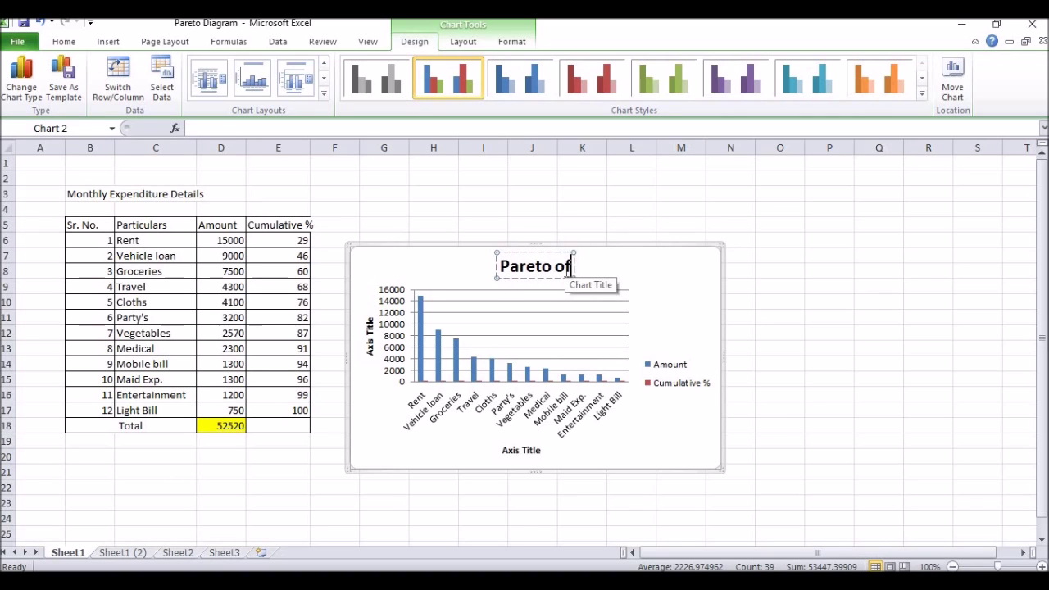
{"action": "type", "text": " Monthly Expenditure"}
{"action": "left_click", "coordinate": [370, 338]}
{"action": "left_click_drag", "start_coordinate": [369, 347], "coordinate": [370, 302]}
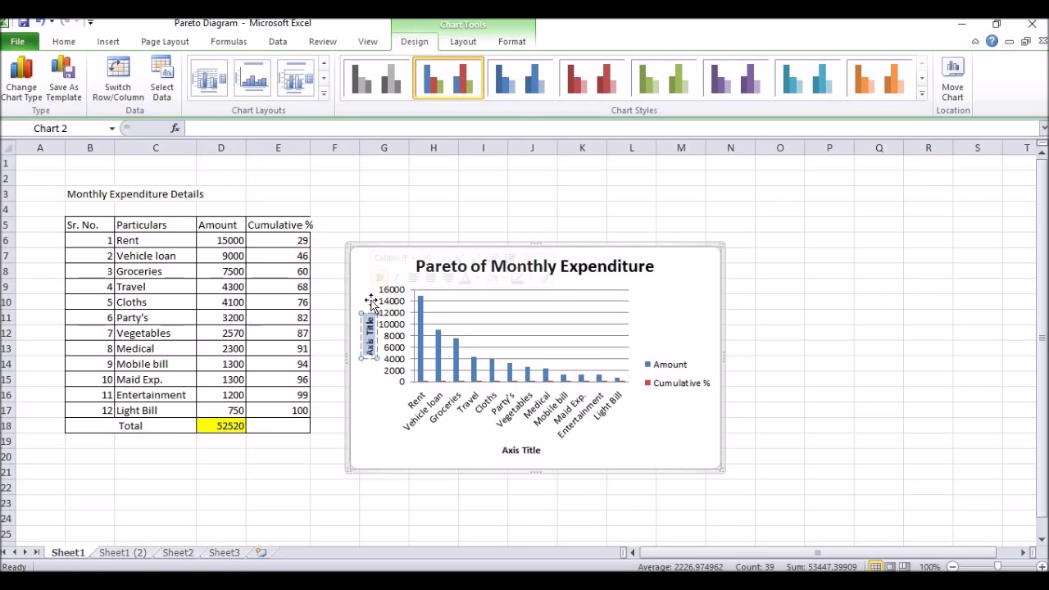
{"action": "key", "text": "Delete"}
{"action": "type", "text": "Amount"}
{"action": "left_click", "coordinate": [511, 453]}
{"action": "left_click_drag", "start_coordinate": [511, 453], "coordinate": [544, 456]}
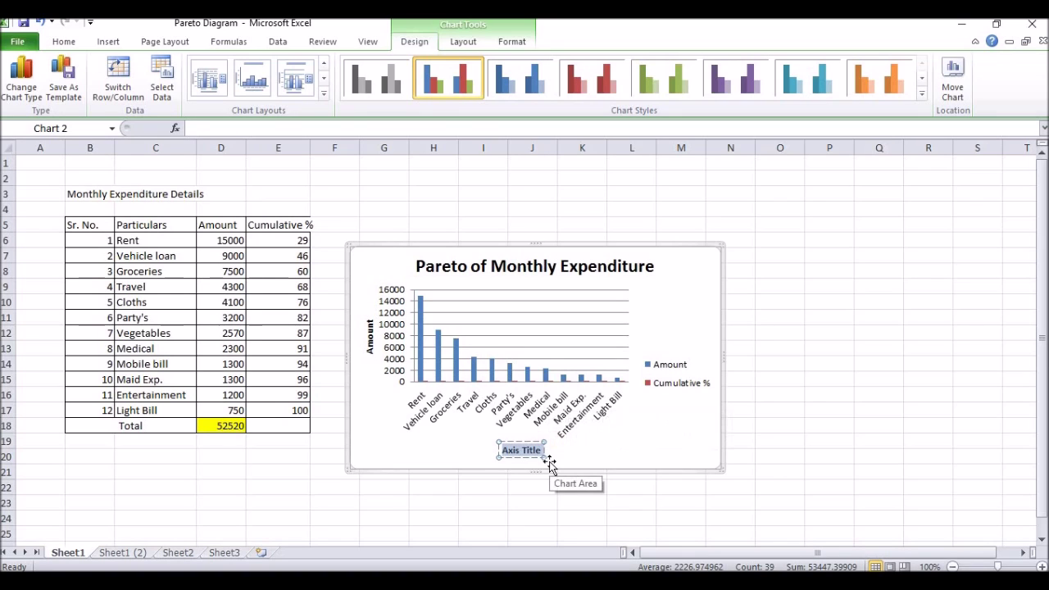
{"action": "type", "text": "Particular"}
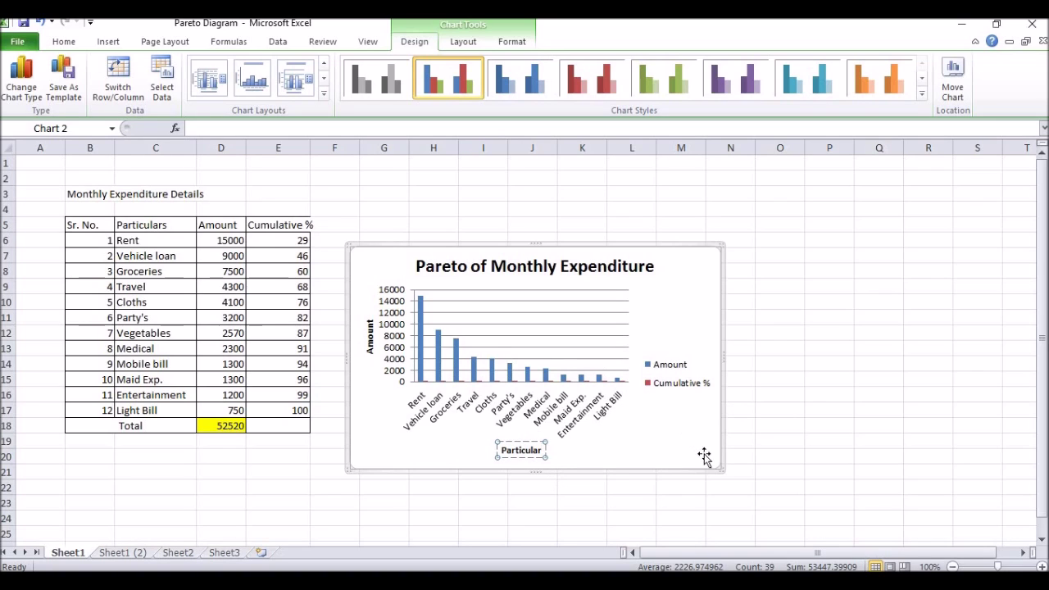
Enlarge the chart toward the lower right and zoom the worksheet in.
{"action": "mouse_move", "coordinate": [719, 468]}
{"action": "left_mouse_down"}
{"action": "mouse_move", "coordinate": [987, 496]}
{"action": "mouse_move", "coordinate": [1013, 526]}
{"action": "left_mouse_up"}
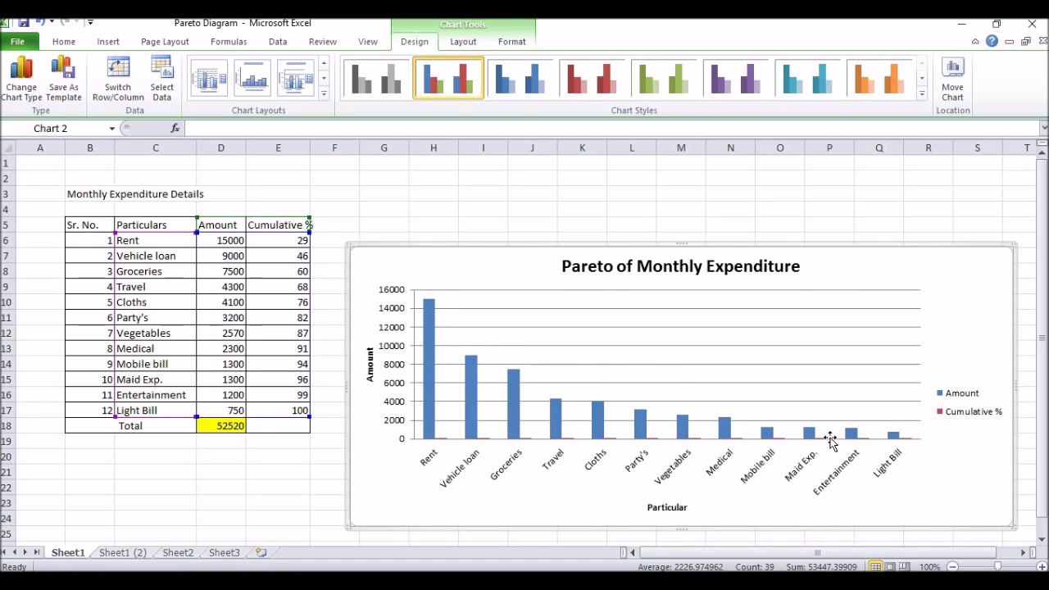
{"action": "left_click", "coordinate": [1042, 566]}
{"action": "left_click", "coordinate": [1041, 567]}
{"action": "left_click", "coordinate": [1041, 566]}
{"action": "left_click", "coordinate": [1042, 566]}
{"action": "left_click", "coordinate": [1041, 566]}
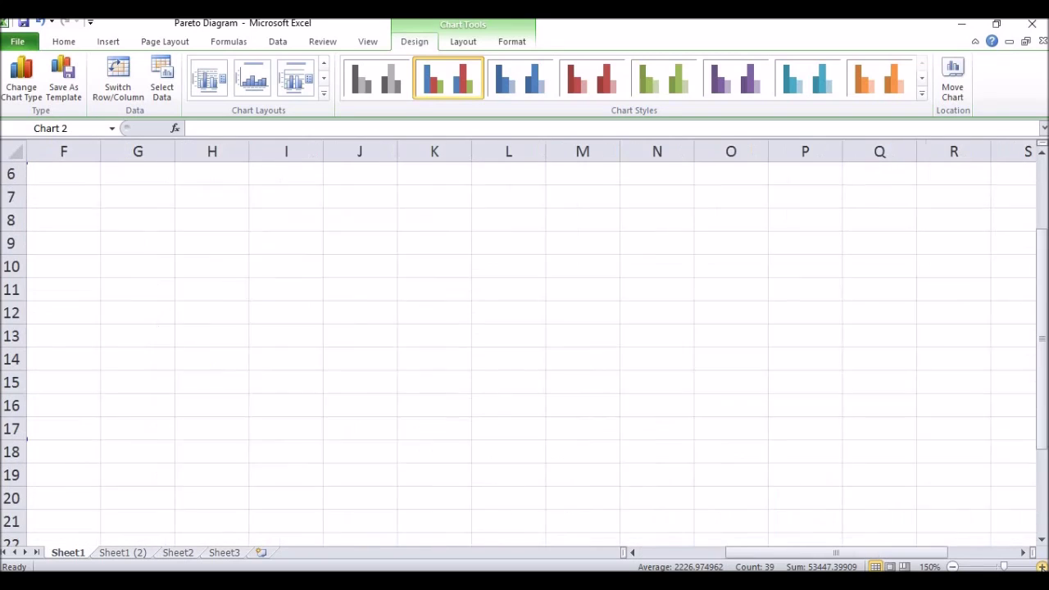
{"action": "left_click", "coordinate": [1041, 566]}
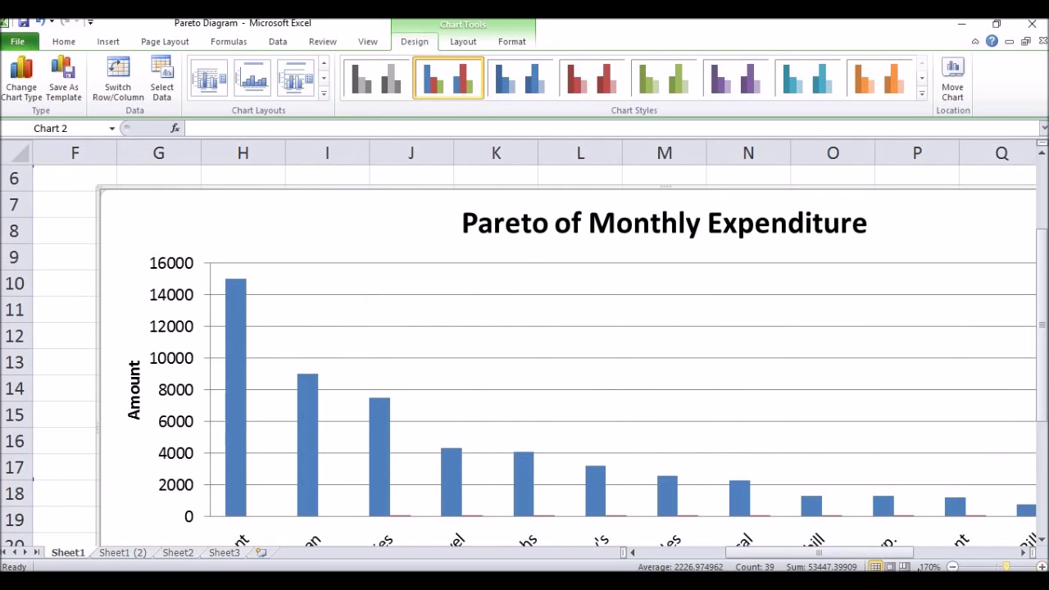
Change the Cumulative % series to a Line with Markers chart type.
{"action": "left_click_drag", "start_coordinate": [896, 555], "coordinate": [950, 556]}
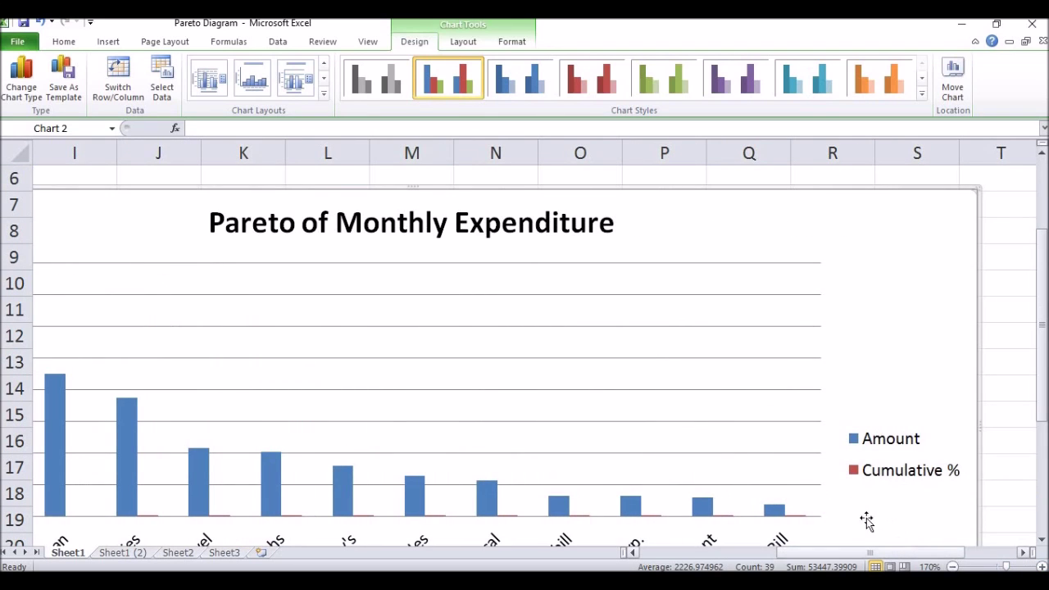
{"action": "left_click", "coordinate": [794, 516]}
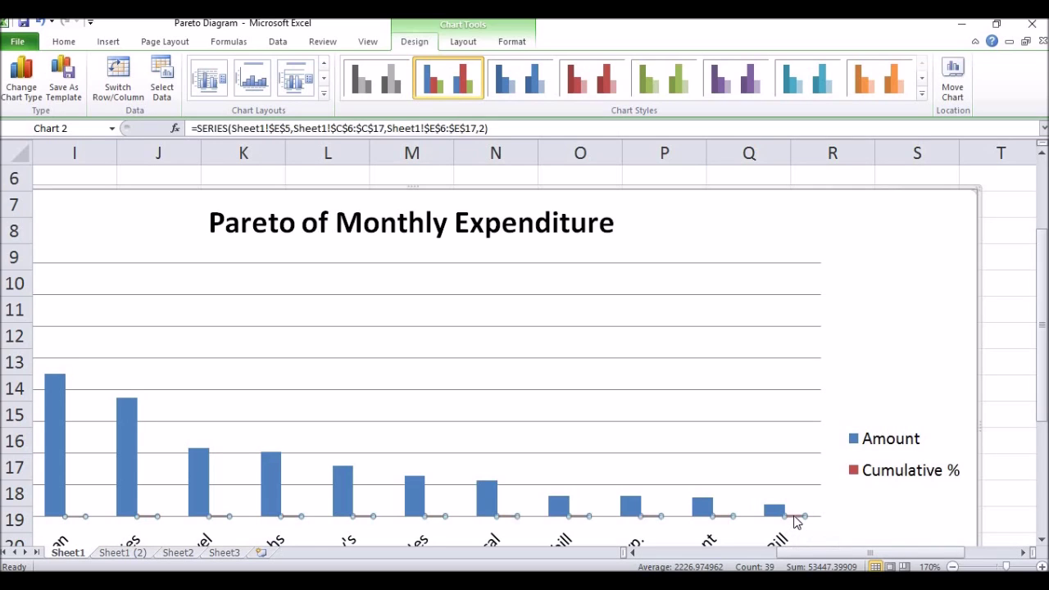
{"action": "right_click", "coordinate": [795, 521]}
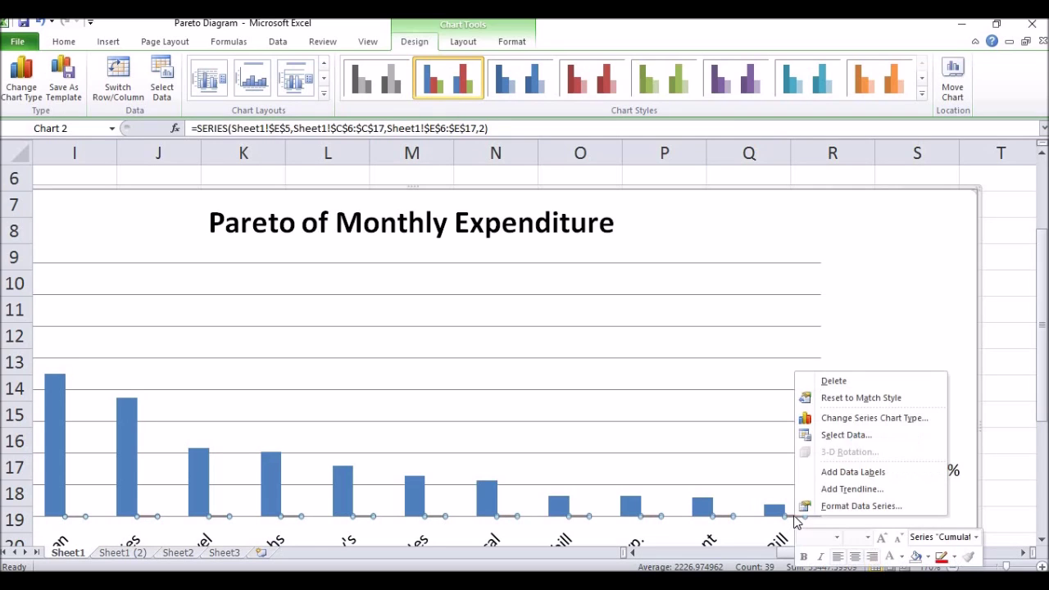
{"action": "left_click", "coordinate": [846, 420]}
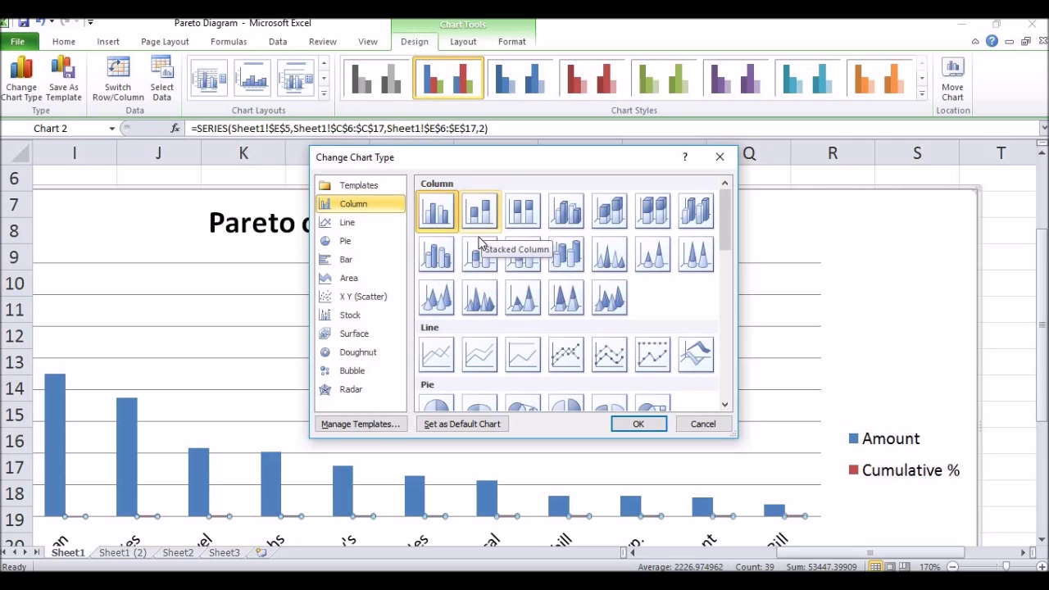
{"action": "left_click", "coordinate": [565, 357]}
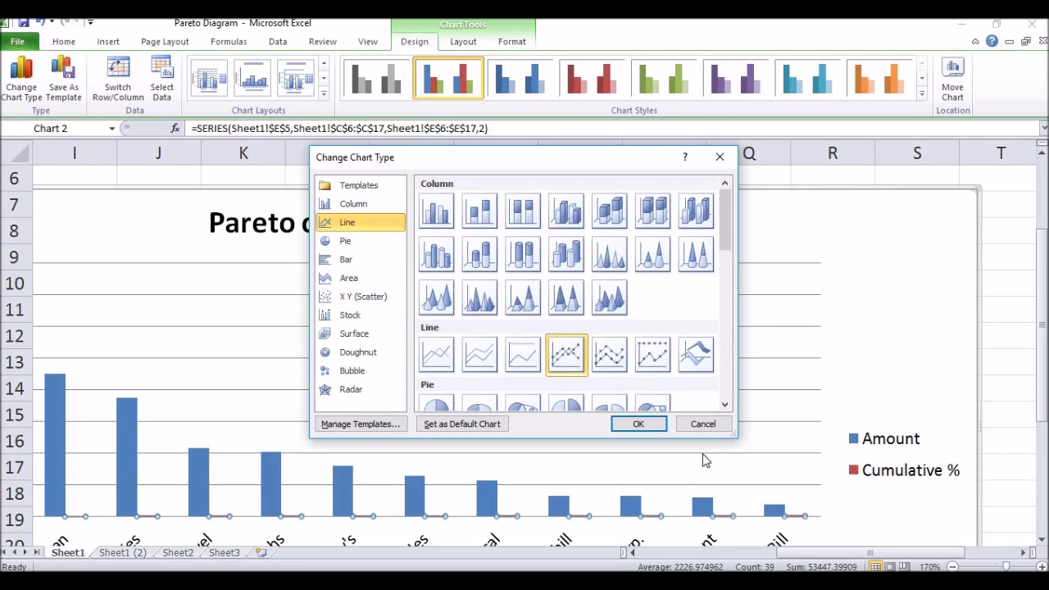
{"action": "left_click", "coordinate": [646, 424]}
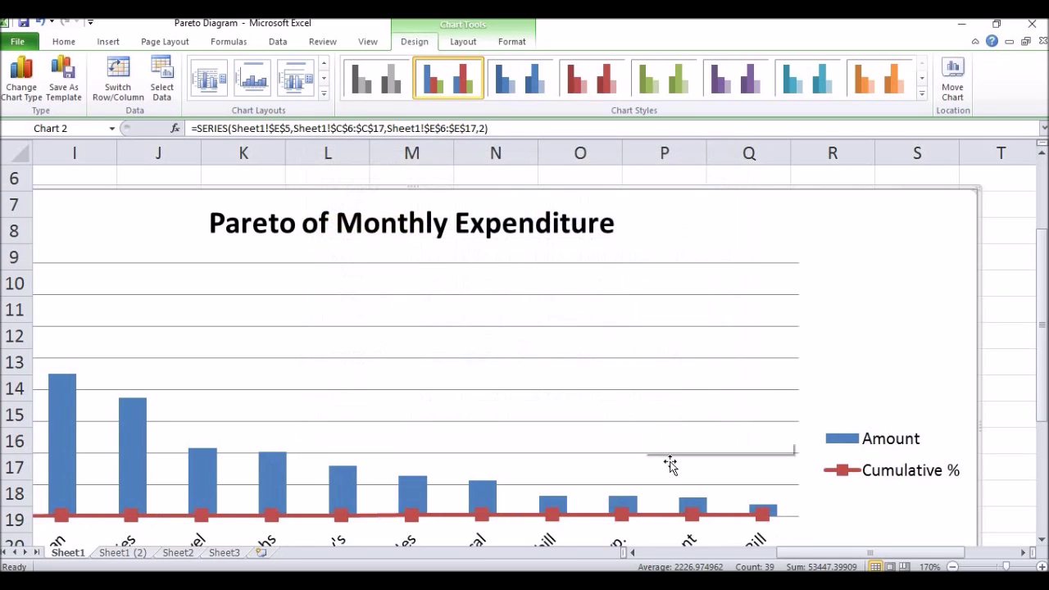
{"action": "right_click", "coordinate": [693, 520]}
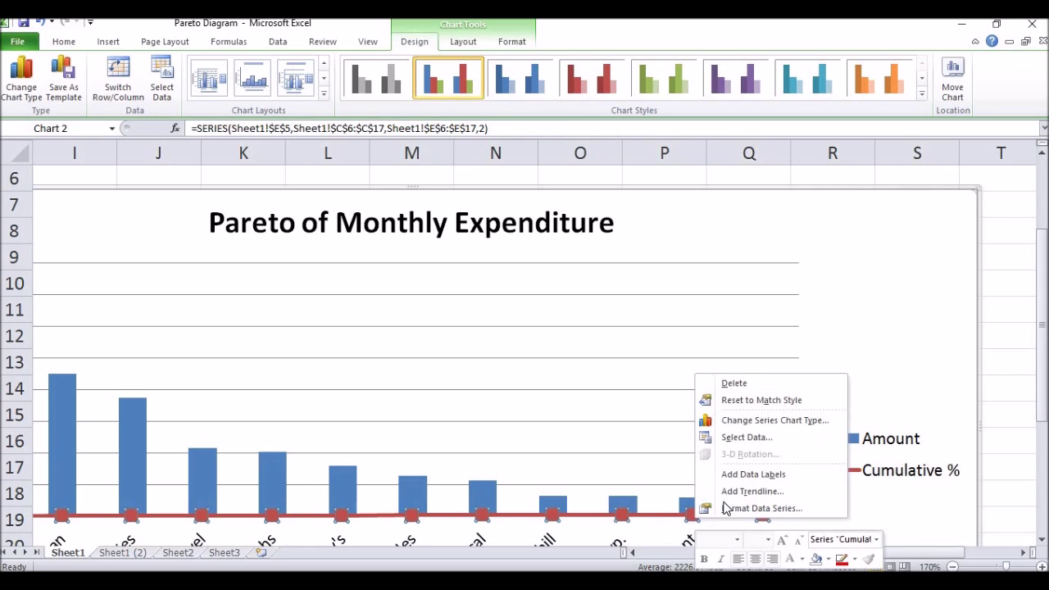
Plot the Cumulative % line on a secondary axis.
{"action": "left_click", "coordinate": [748, 509]}
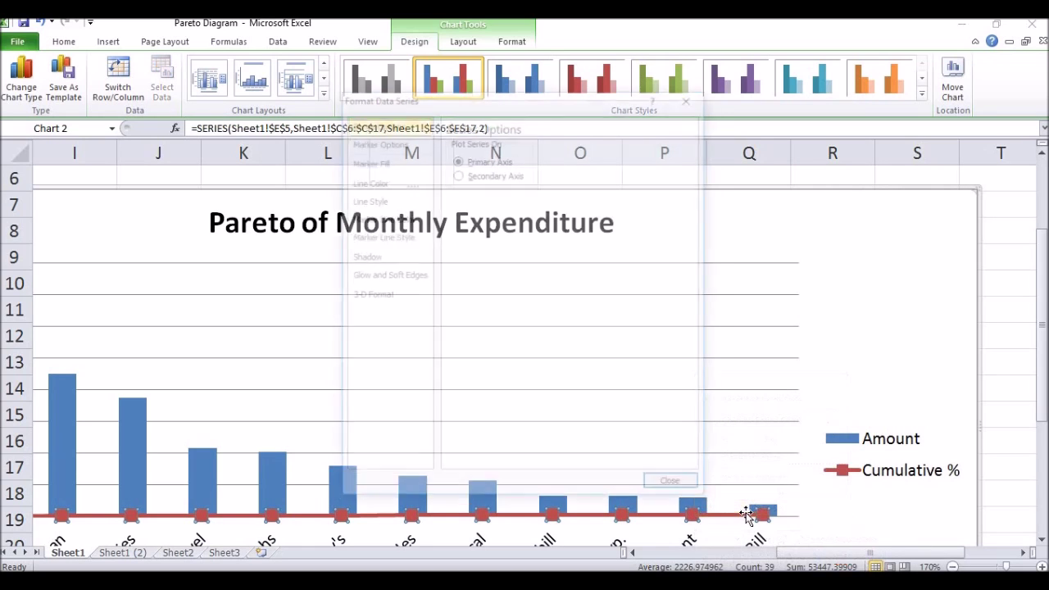
{"action": "left_click", "coordinate": [491, 174]}
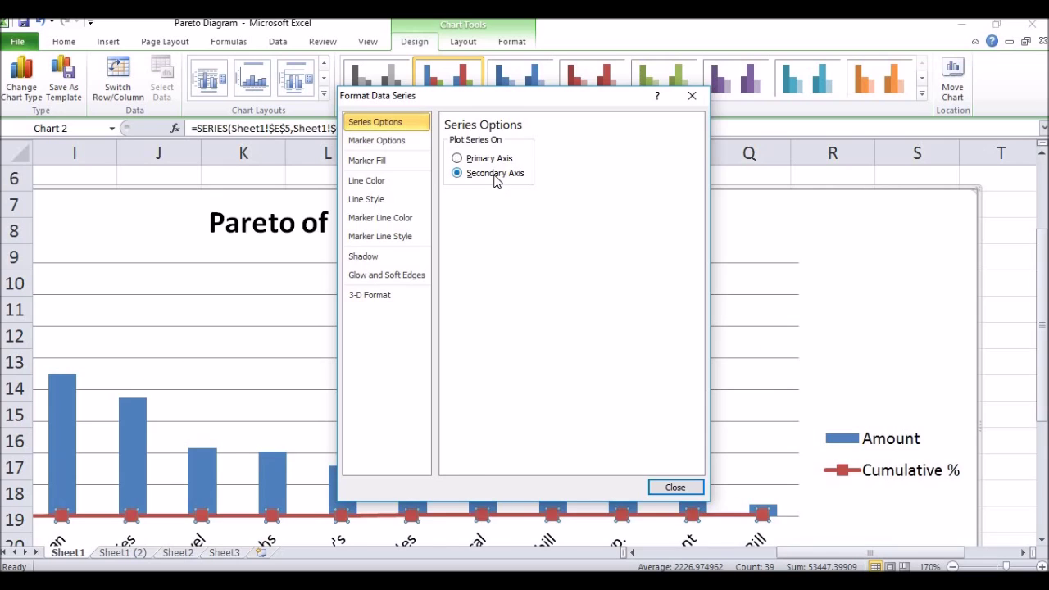
{"action": "left_click", "coordinate": [657, 486]}
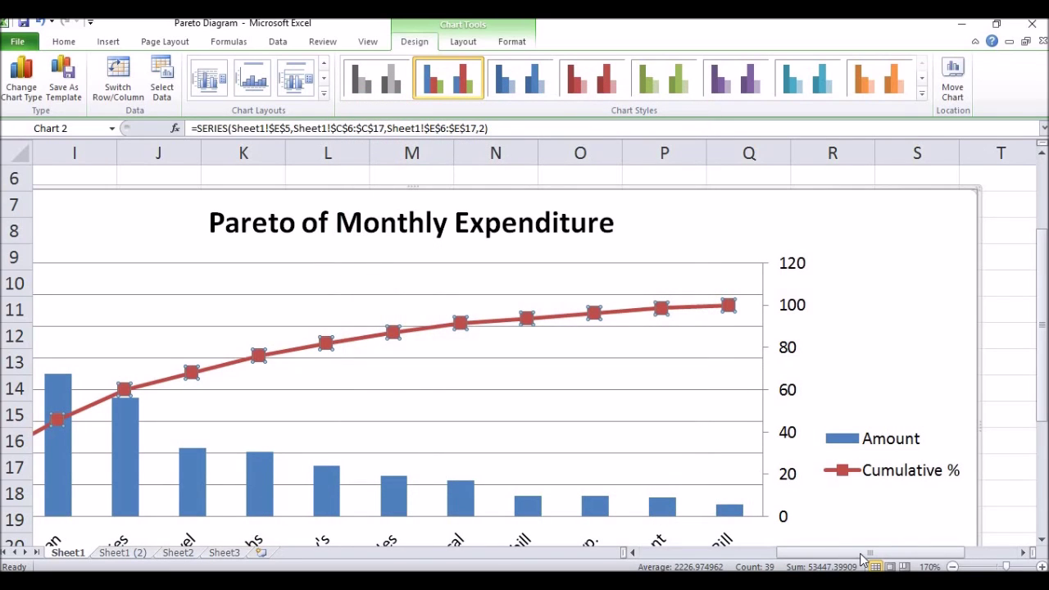
Zoom out to about 90% so the table and chart are both visible.
{"action": "left_click", "coordinate": [952, 566]}
{"action": "left_click", "coordinate": [952, 566]}
{"action": "left_click", "coordinate": [952, 566]}
{"action": "left_click", "coordinate": [952, 566]}
{"action": "left_click", "coordinate": [952, 566]}
{"action": "left_click", "coordinate": [952, 566]}
{"action": "left_click", "coordinate": [952, 566]}
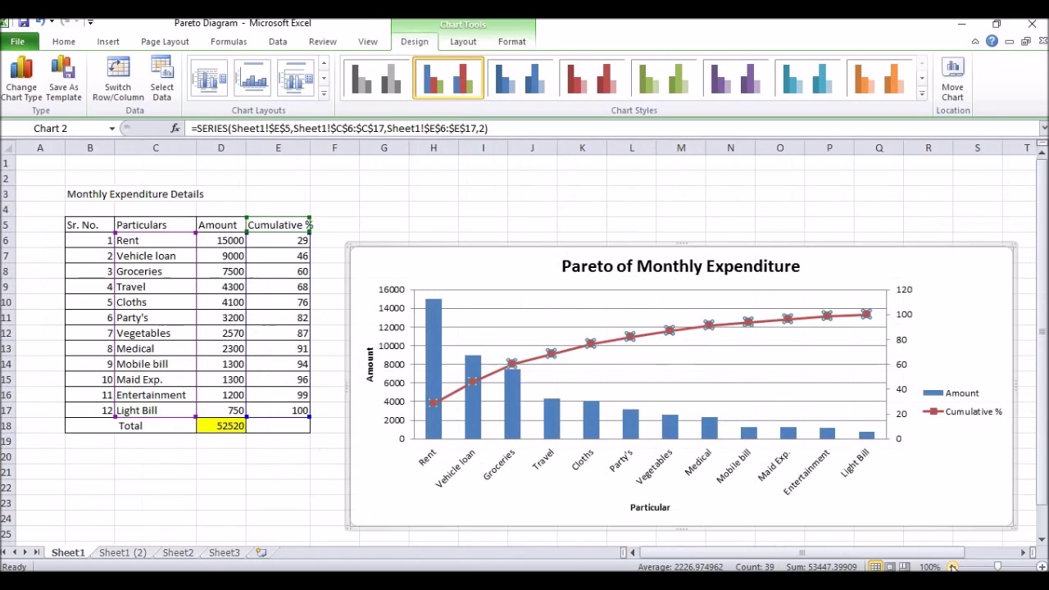
{"action": "left_click", "coordinate": [952, 567]}
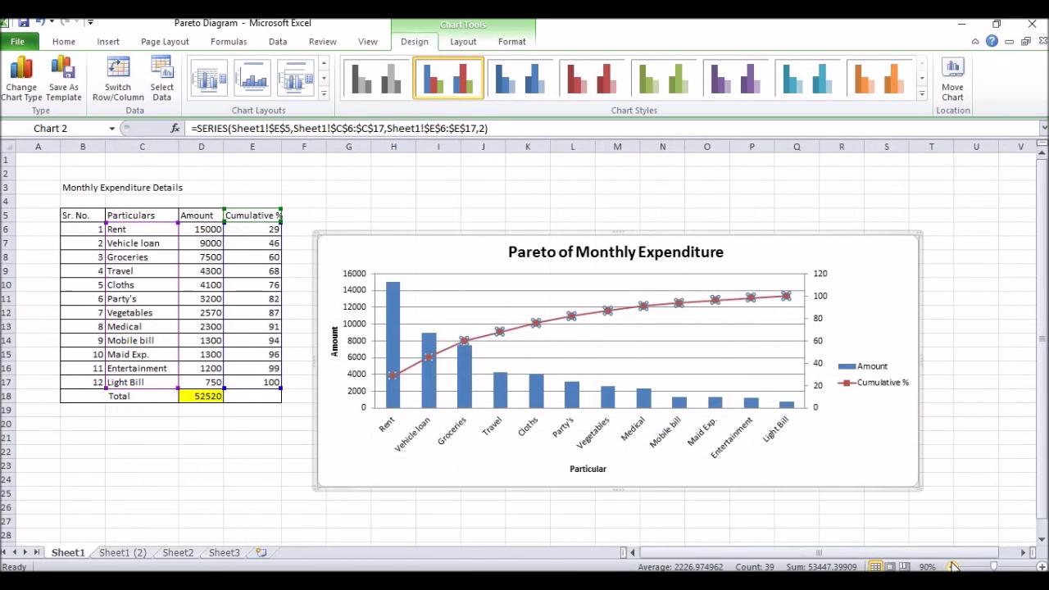
{"action": "left_click", "coordinate": [778, 359]}
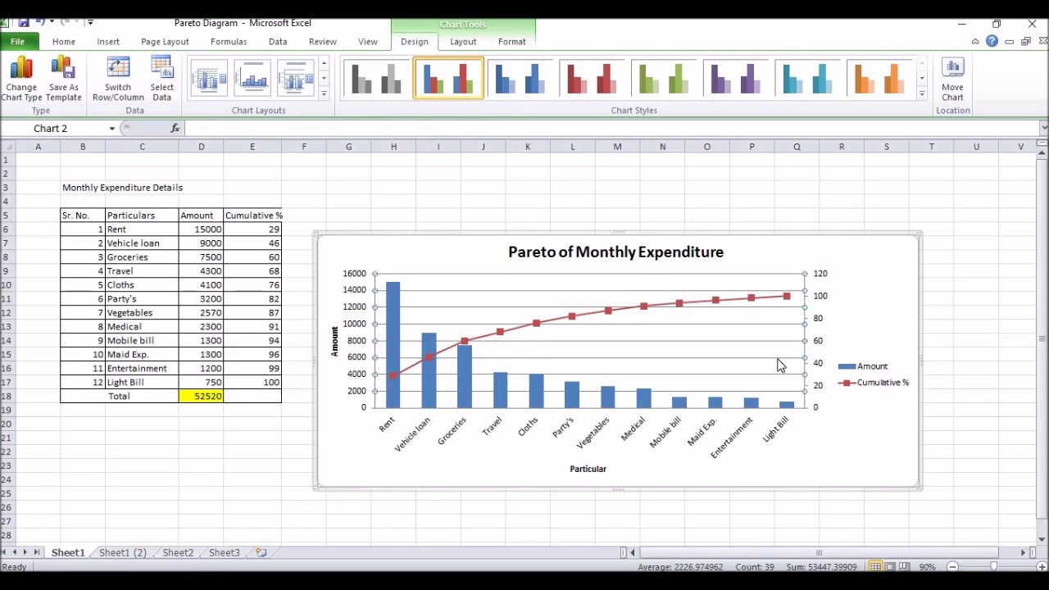
Move the legend into the plot area and enlarge the plot area.
{"action": "left_click", "coordinate": [866, 366]}
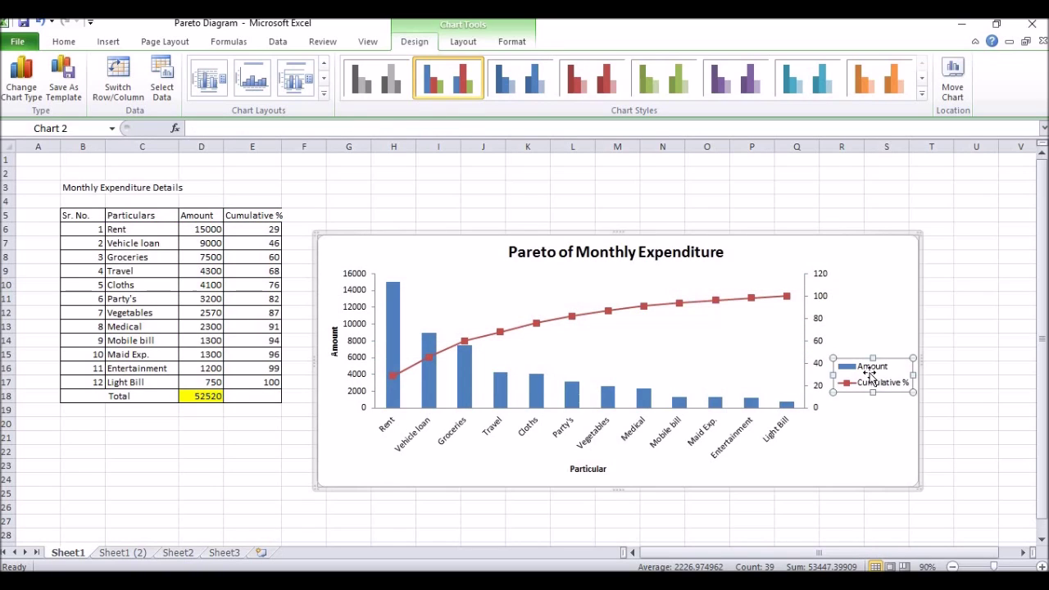
{"action": "left_click_drag", "start_coordinate": [887, 358], "coordinate": [761, 342]}
{"action": "left_click", "coordinate": [795, 399]}
{"action": "left_click_drag", "start_coordinate": [806, 407], "coordinate": [889, 430]}
{"action": "left_click", "coordinate": [905, 363]}
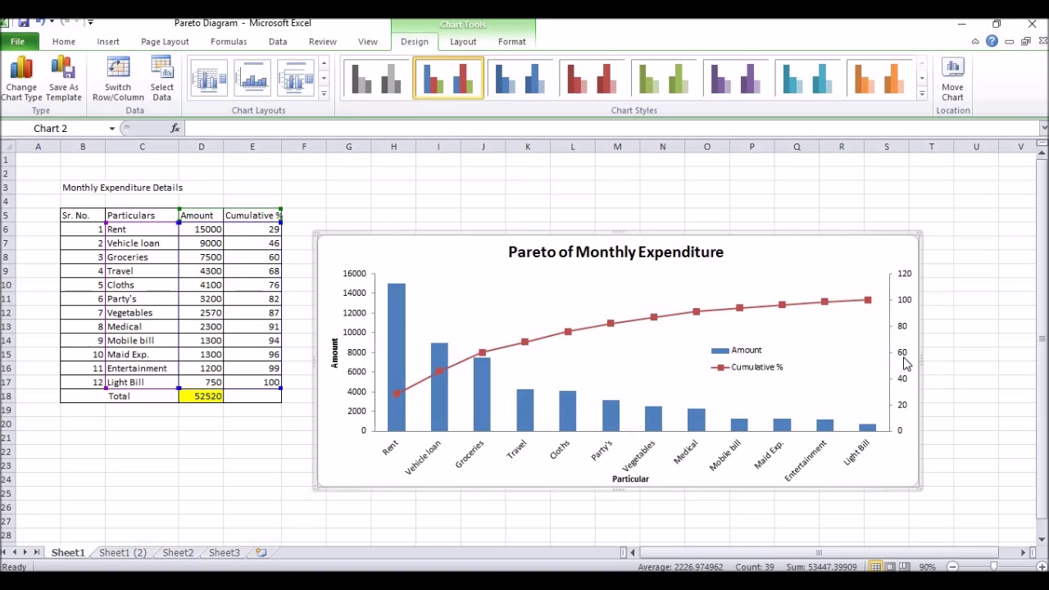
Fix the Cumulative % secondary axis maximum at 100.
{"action": "left_click", "coordinate": [903, 360]}
{"action": "right_click", "coordinate": [902, 358]}
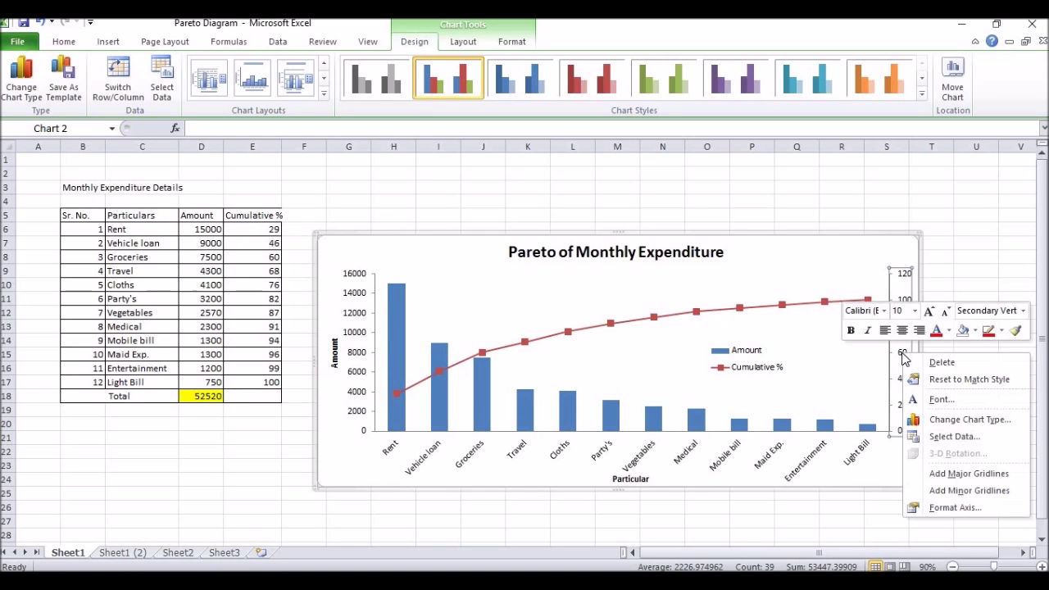
{"action": "left_click", "coordinate": [950, 507]}
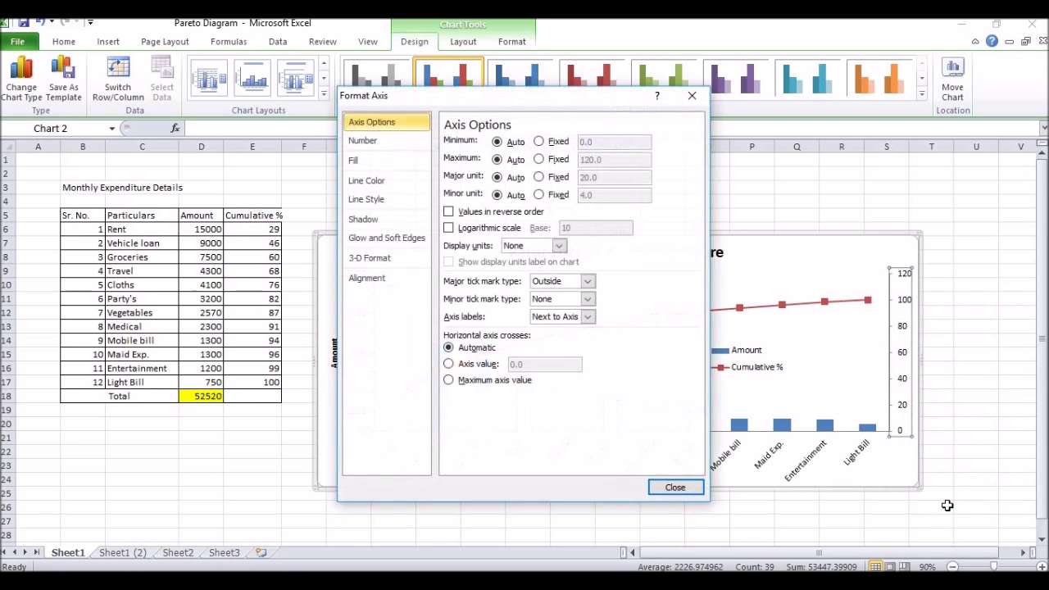
{"action": "left_click", "coordinate": [555, 161]}
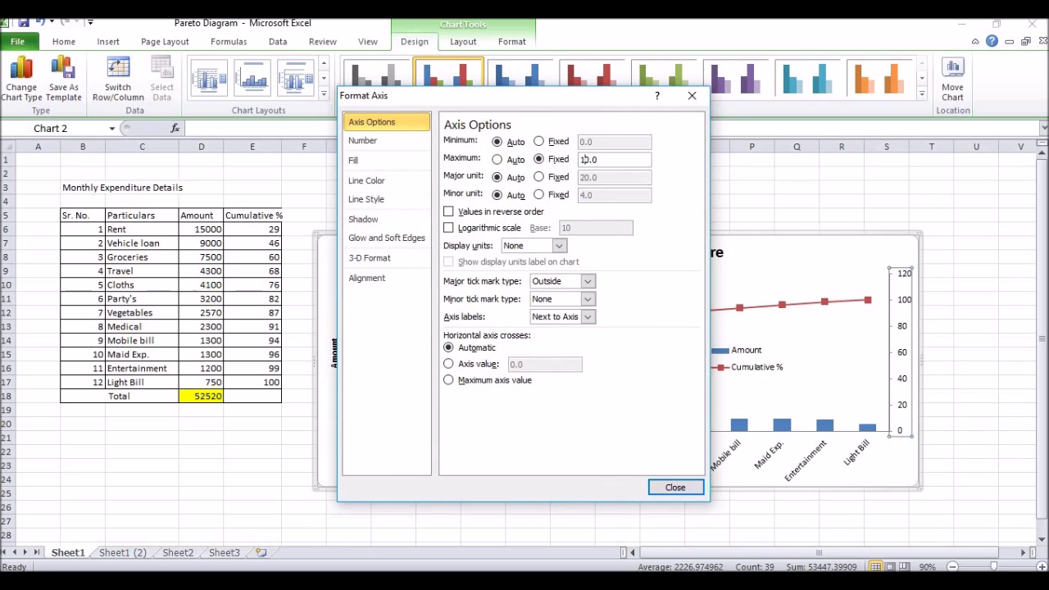
{"action": "left_click", "coordinate": [675, 488]}
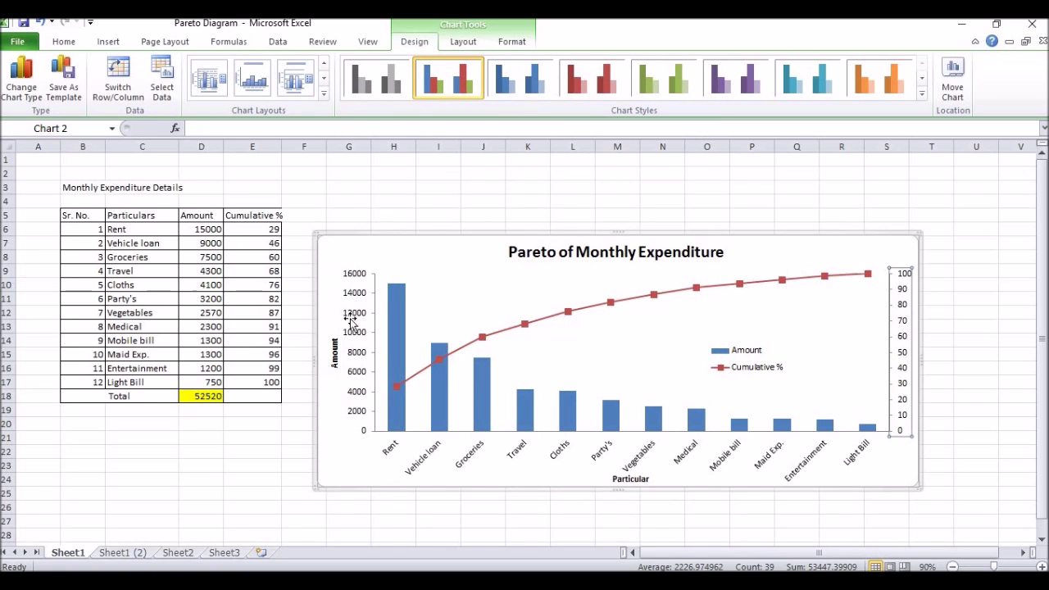
{"action": "left_click", "coordinate": [209, 408]}
Format the primary Amount axis with fixed maximum 55000 and major unit 5000.
{"action": "left_click", "coordinate": [210, 395]}
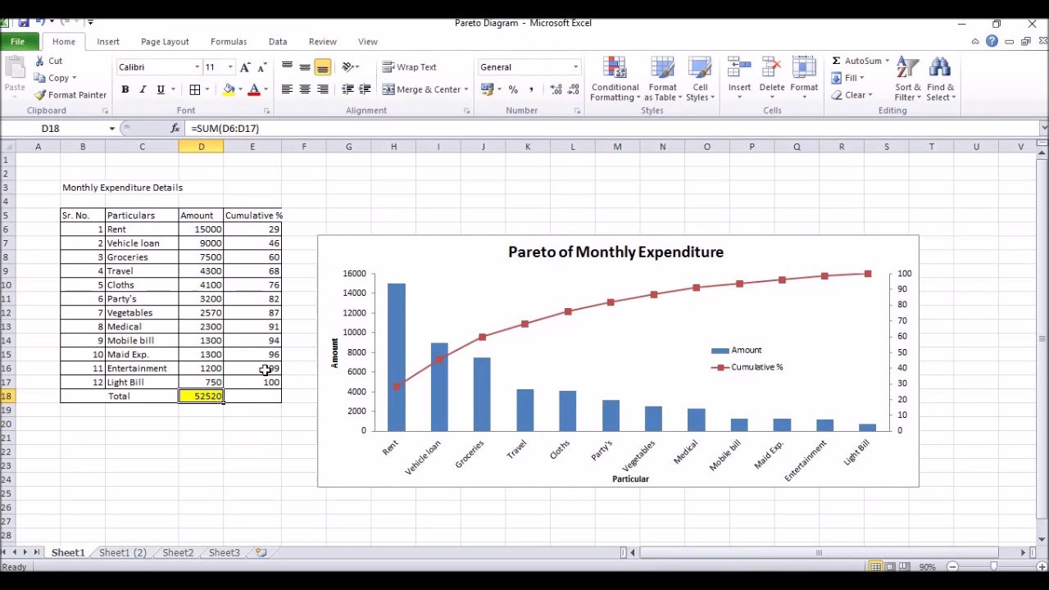
{"action": "right_click", "coordinate": [355, 295]}
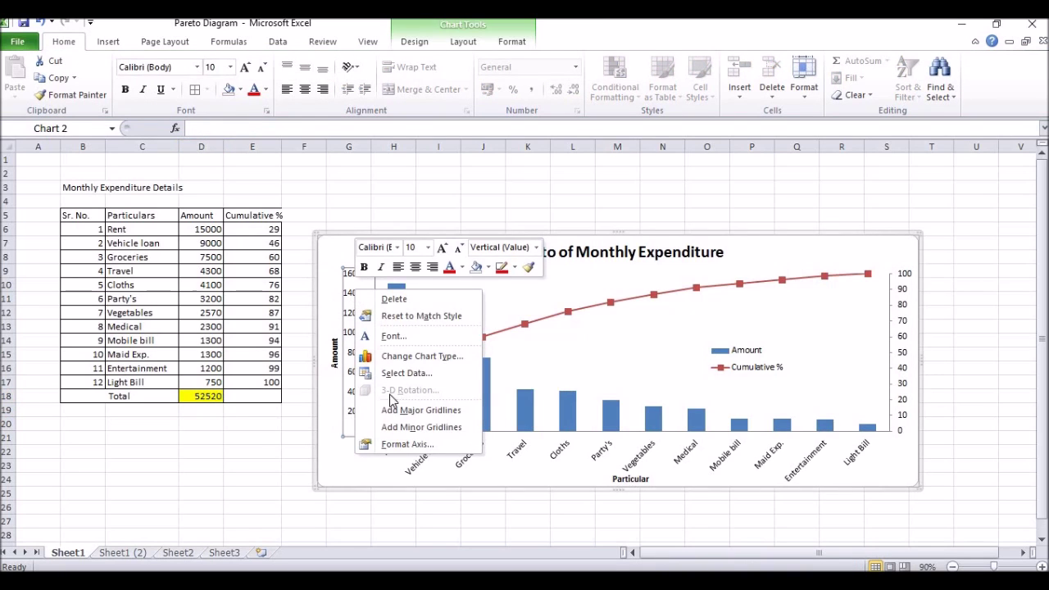
{"action": "left_click", "coordinate": [405, 443]}
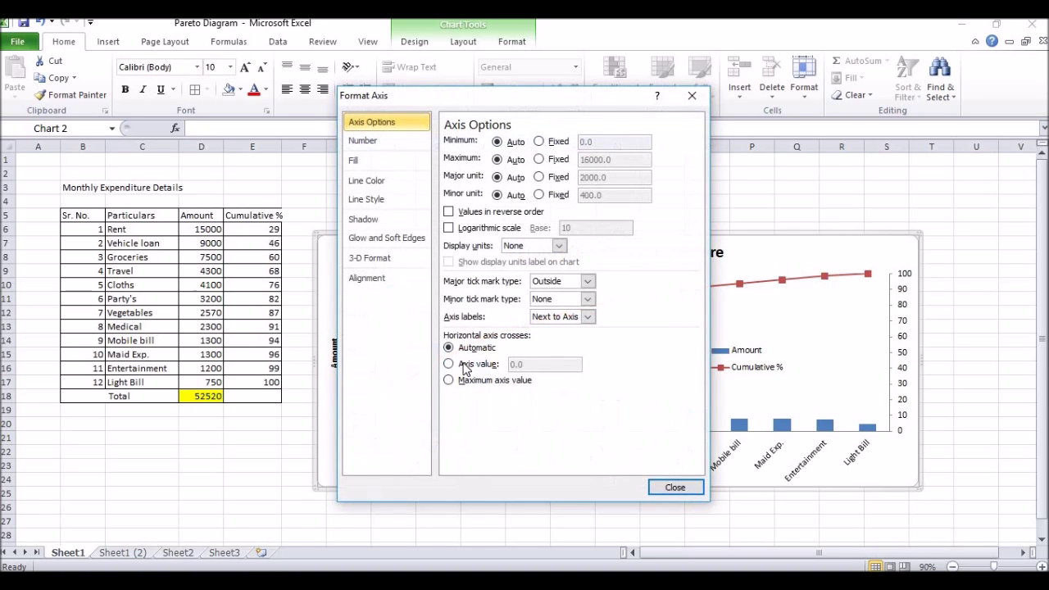
{"action": "left_click", "coordinate": [547, 161]}
{"action": "type", "text": "55000"}
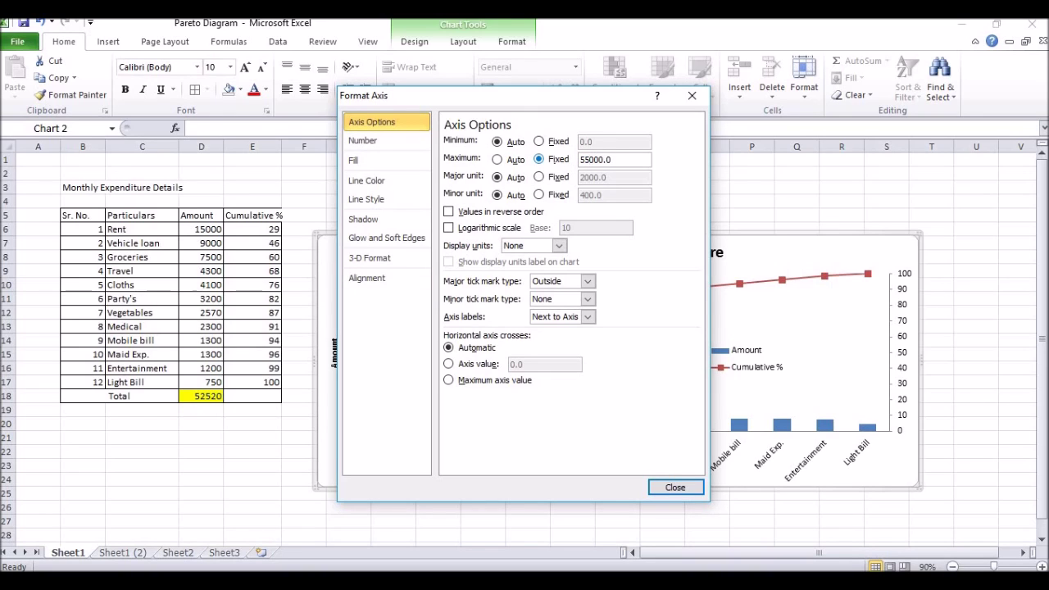
{"action": "left_click", "coordinate": [554, 179]}
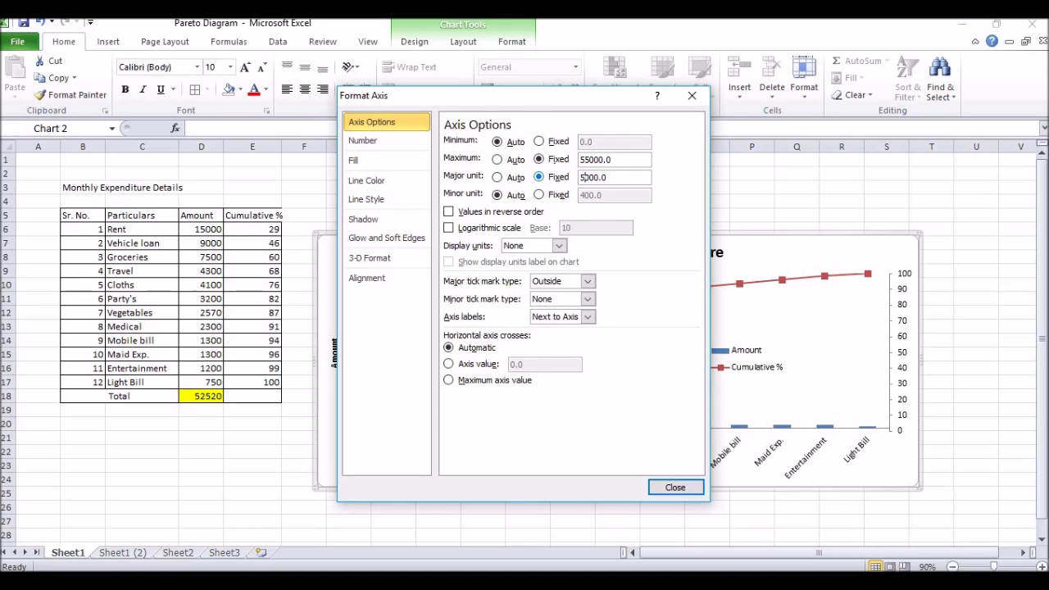
{"action": "left_click", "coordinate": [673, 487]}
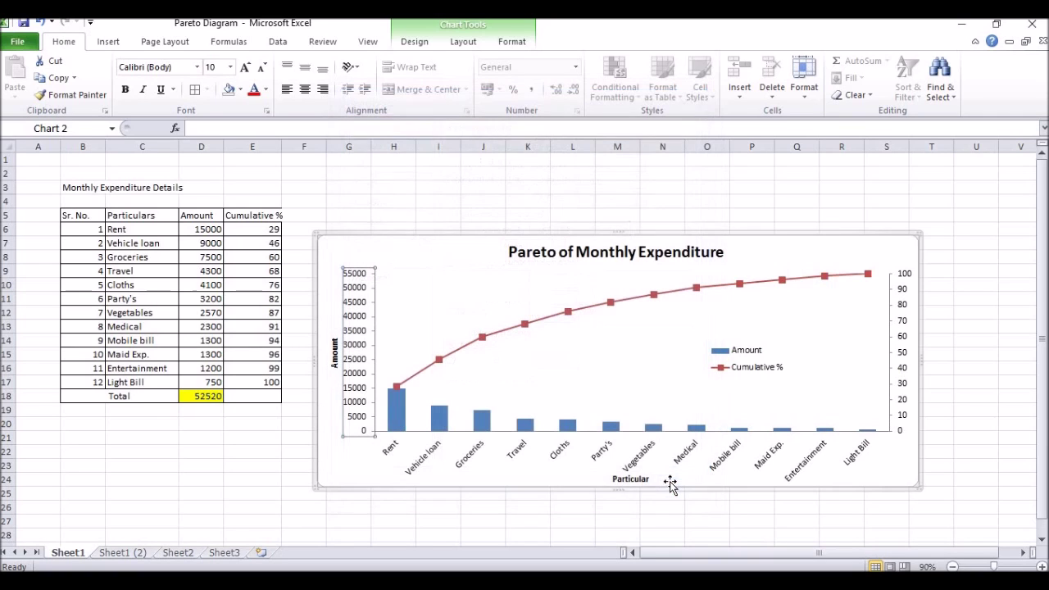
{"action": "left_click", "coordinate": [403, 427]}
Set the Amount series gap width to 0% so the columns touch.
{"action": "right_click", "coordinate": [402, 426]}
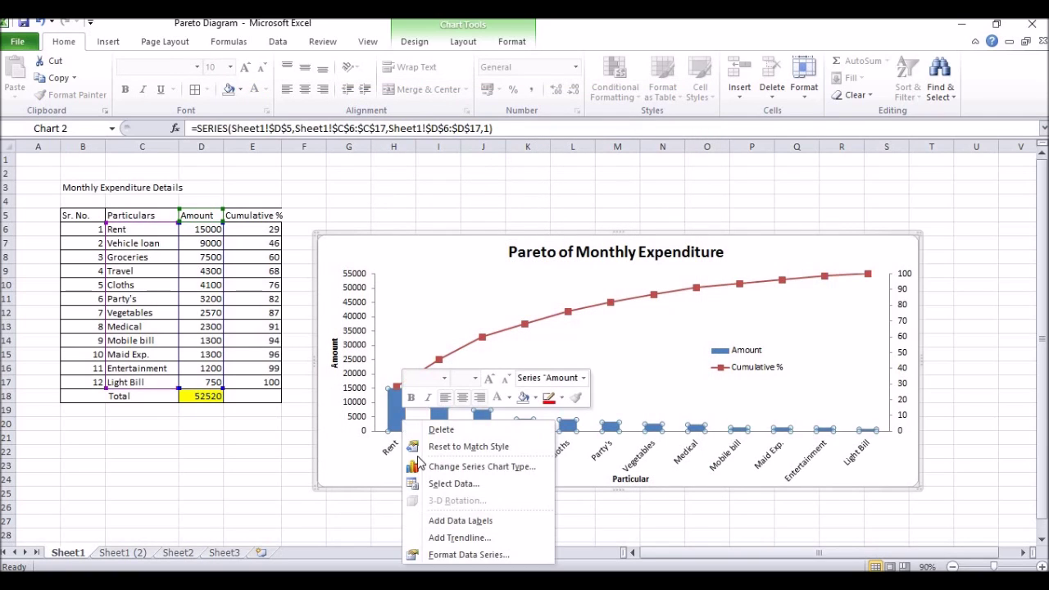
{"action": "left_click", "coordinate": [448, 556]}
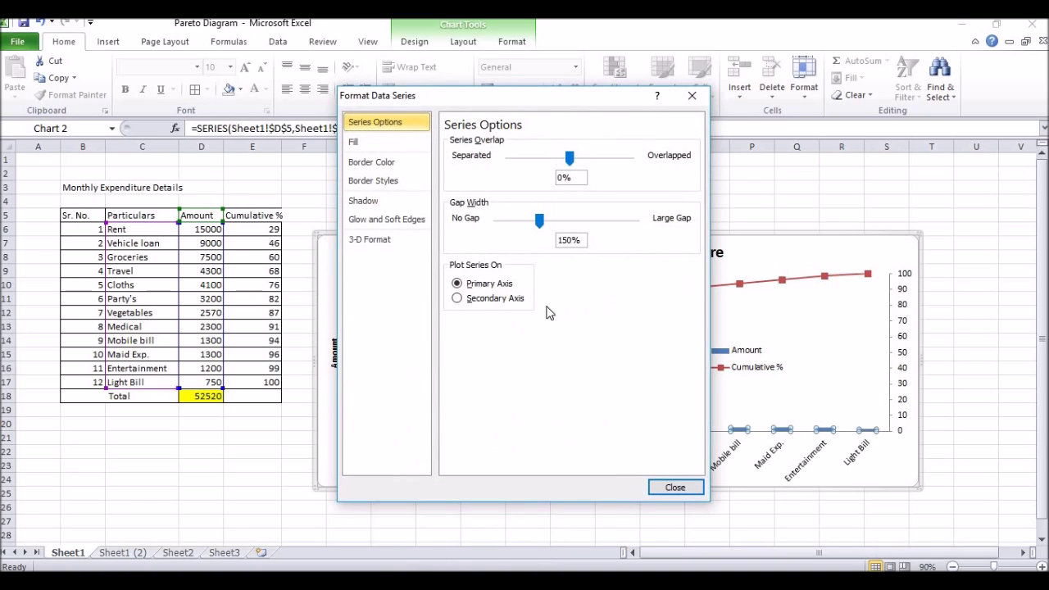
{"action": "left_click_drag", "start_coordinate": [541, 220], "coordinate": [496, 227]}
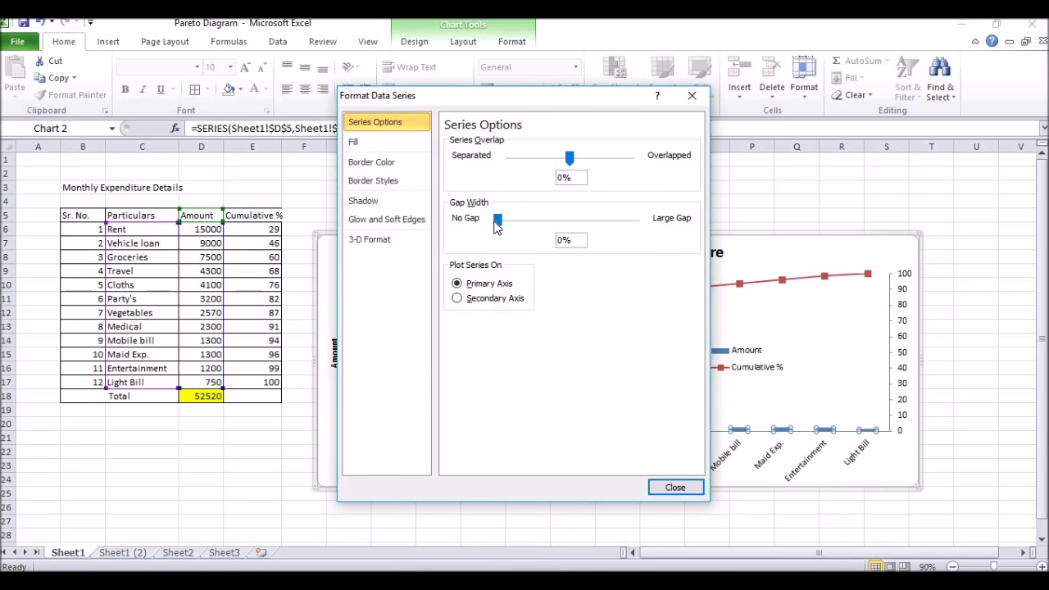
{"action": "left_click", "coordinate": [661, 495]}
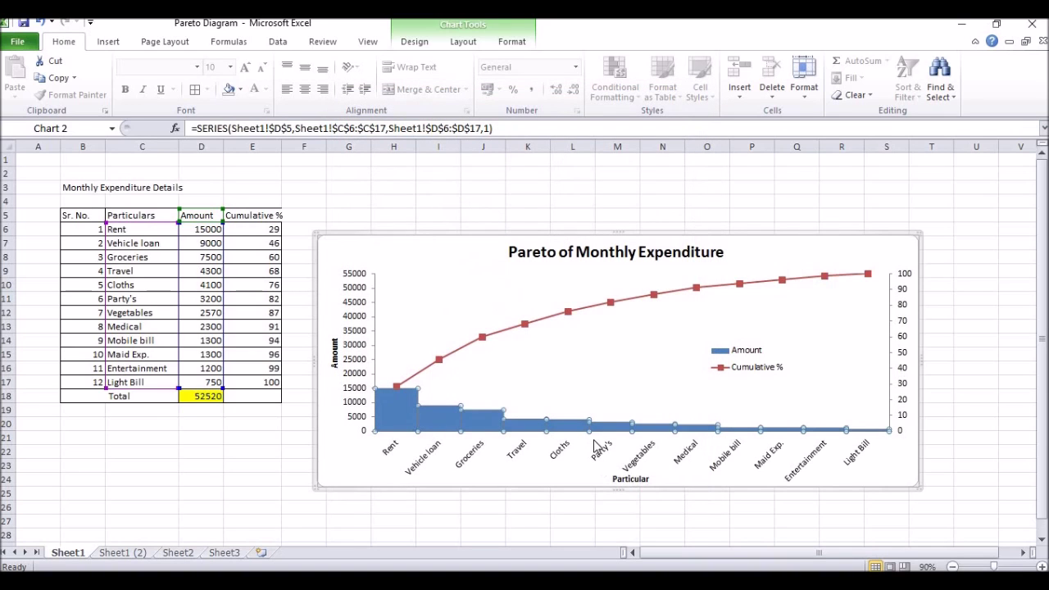
{"action": "left_click", "coordinate": [457, 27]}
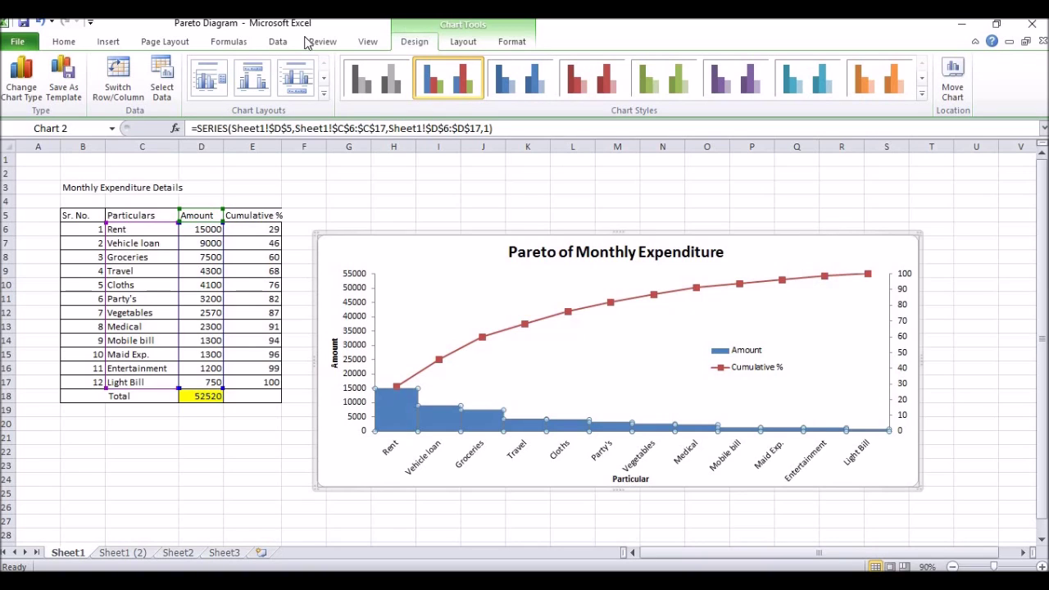
Color the Rent bar light green, Vehicle loan orange and Groceries dark red.
{"action": "left_click", "coordinate": [66, 42]}
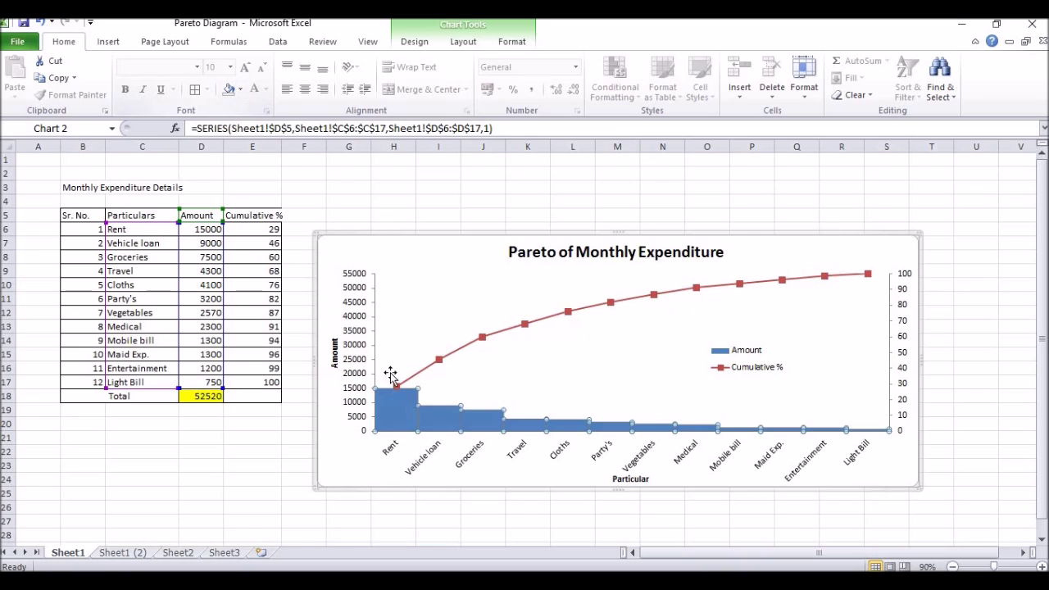
{"action": "left_click", "coordinate": [399, 412]}
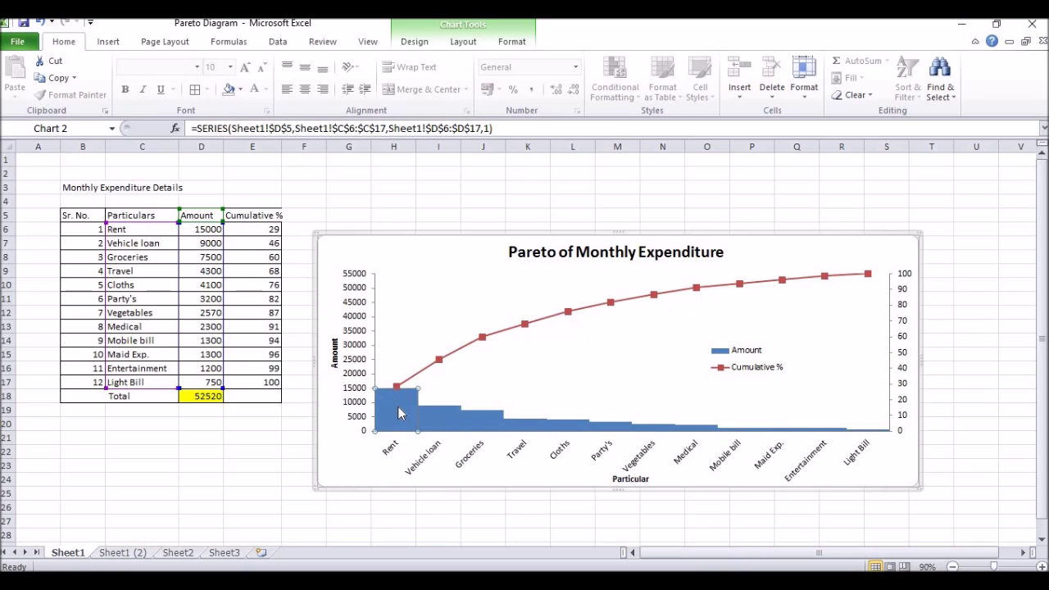
{"action": "left_click", "coordinate": [241, 95]}
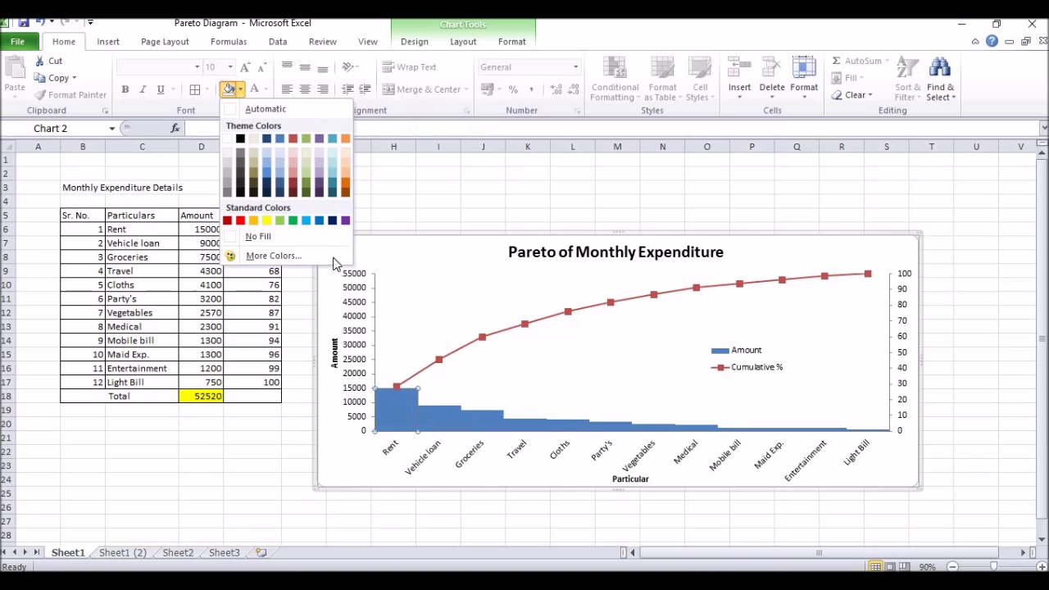
{"action": "left_click", "coordinate": [279, 219]}
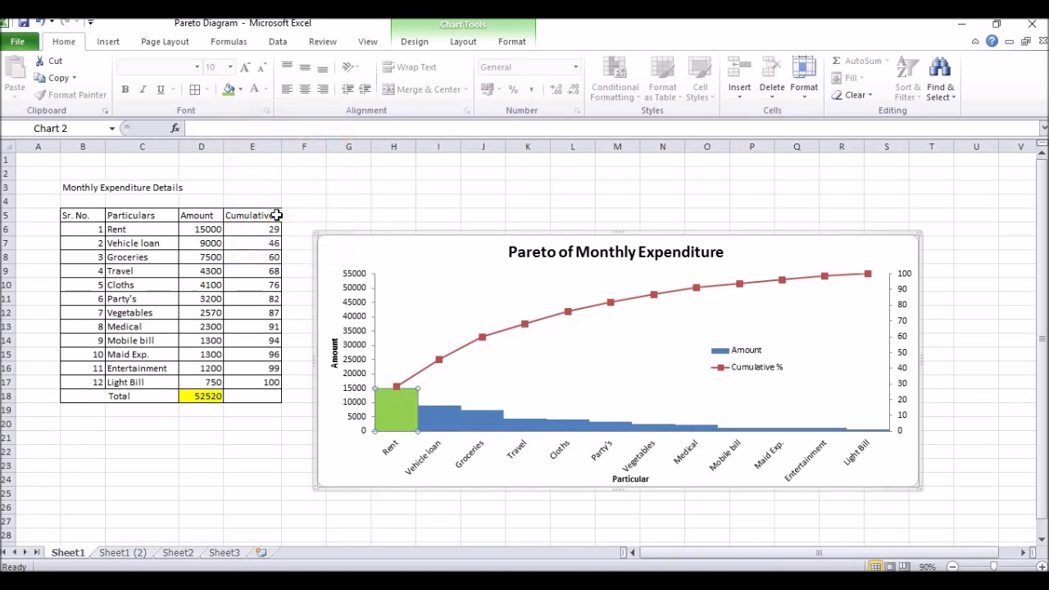
{"action": "left_click", "coordinate": [438, 422]}
{"action": "left_click", "coordinate": [240, 90]}
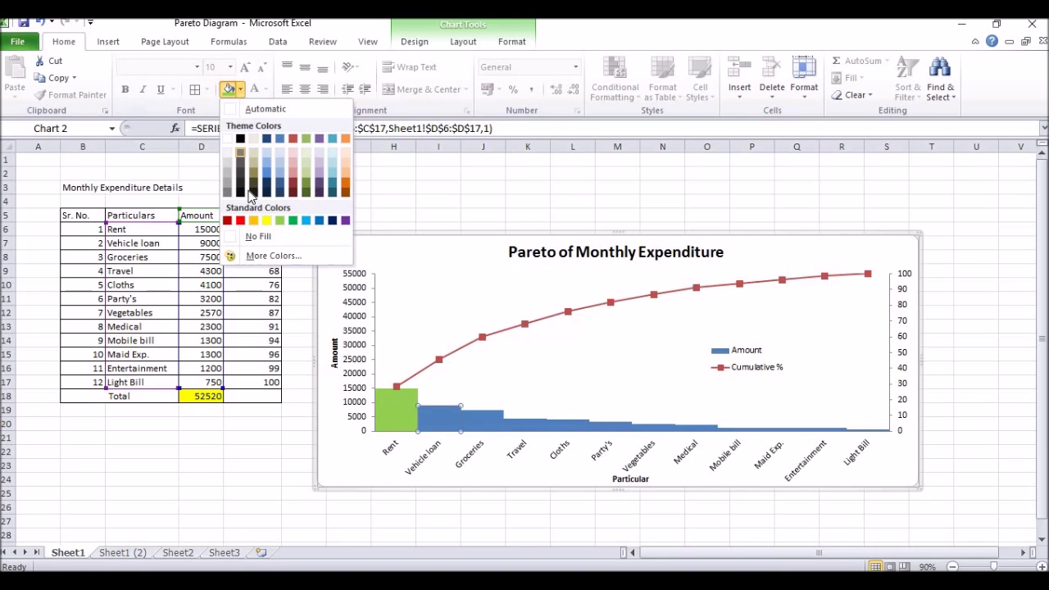
{"action": "left_click", "coordinate": [254, 221]}
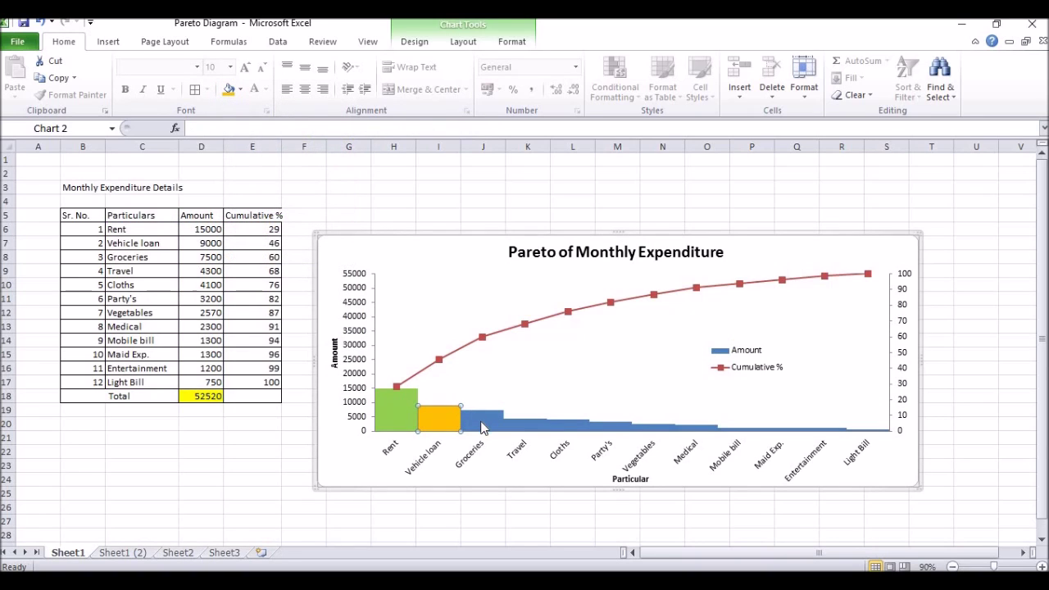
{"action": "left_click", "coordinate": [484, 420]}
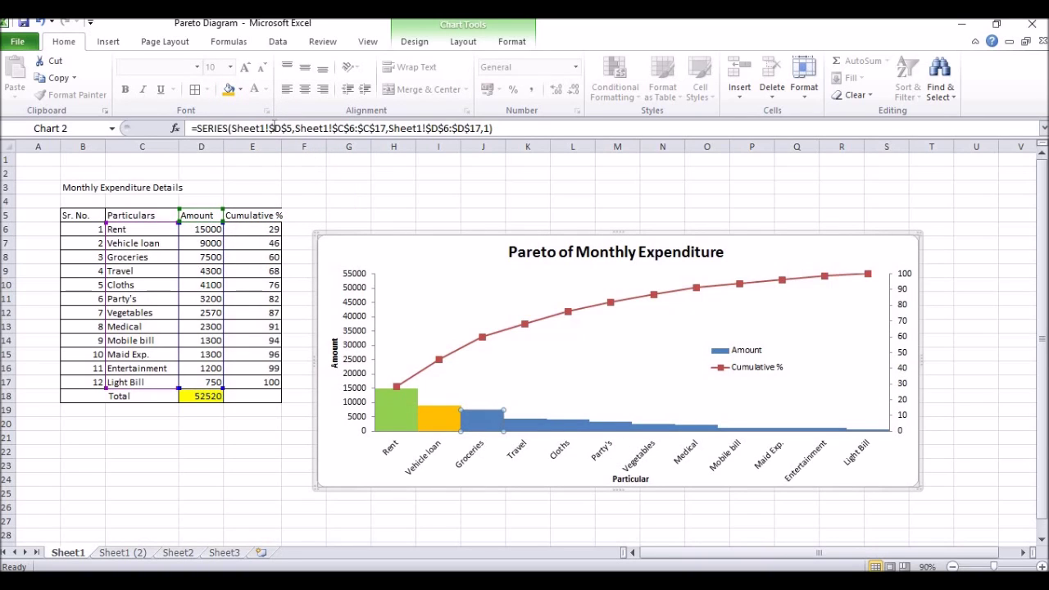
{"action": "left_click", "coordinate": [241, 89]}
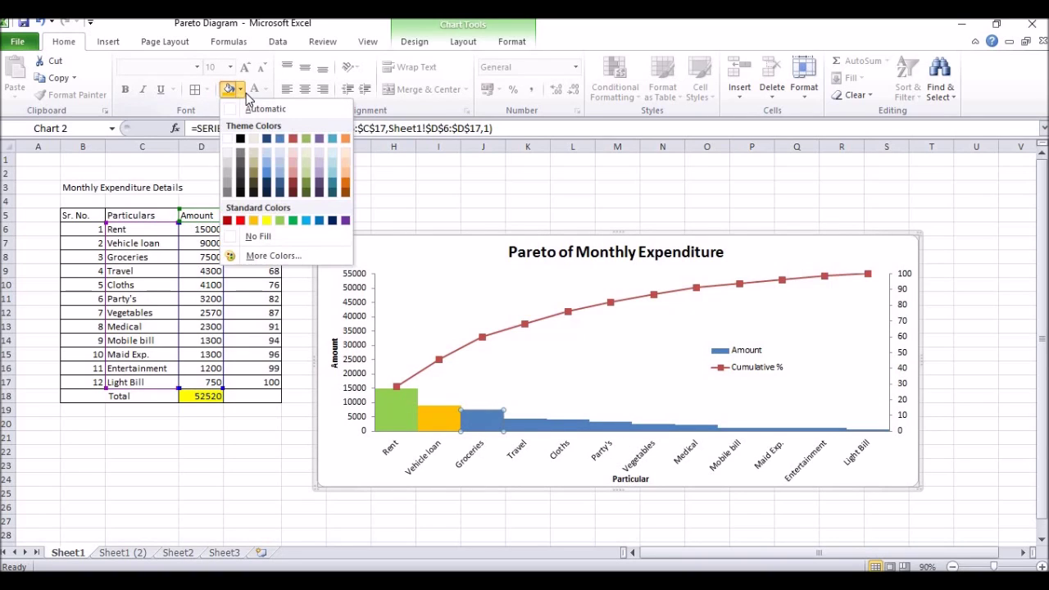
{"action": "left_click", "coordinate": [230, 221]}
Color the Travel bar purple, Cloths light blue and Party's red.
{"action": "left_click", "coordinate": [518, 430]}
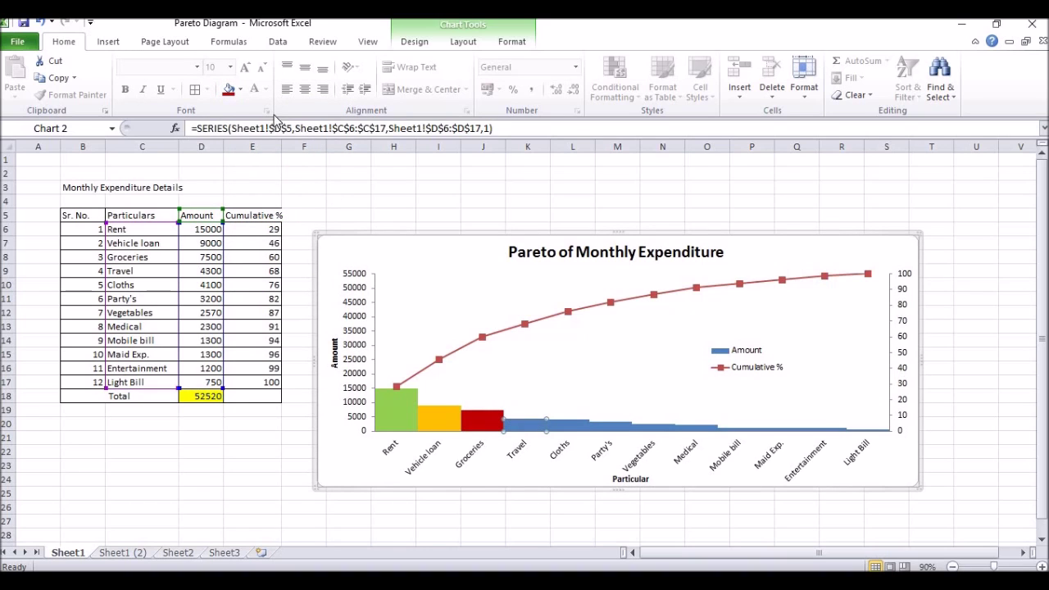
{"action": "left_click", "coordinate": [241, 89]}
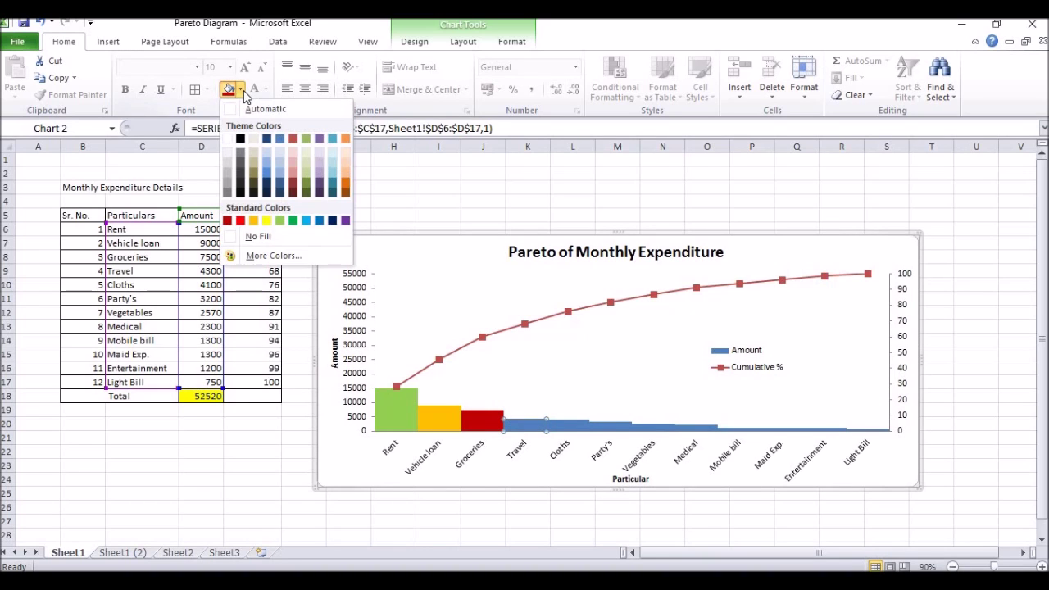
{"action": "left_click", "coordinate": [345, 220]}
{"action": "left_click", "coordinate": [557, 429]}
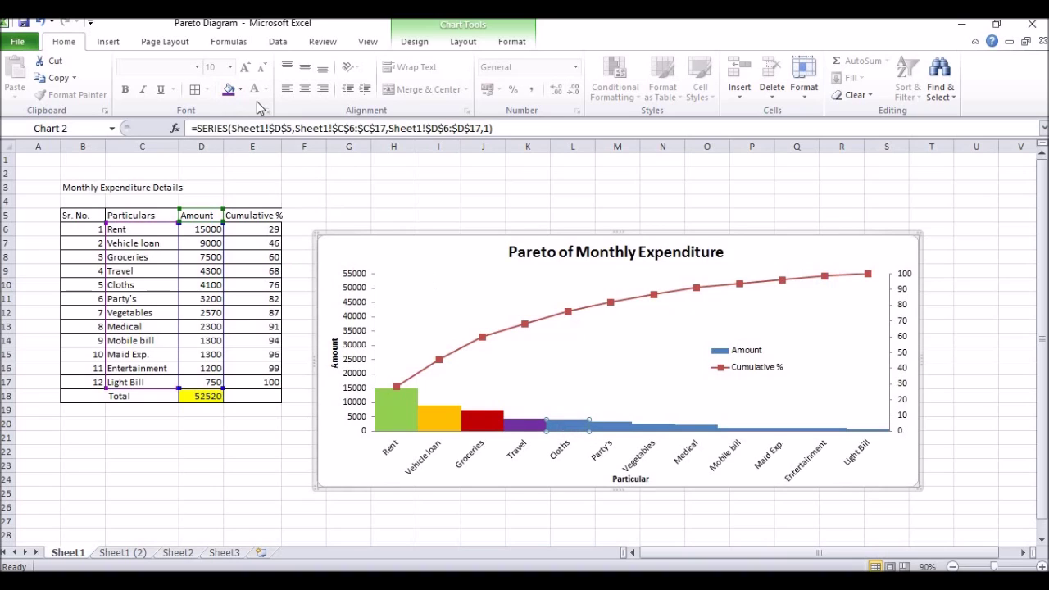
{"action": "left_click", "coordinate": [241, 90]}
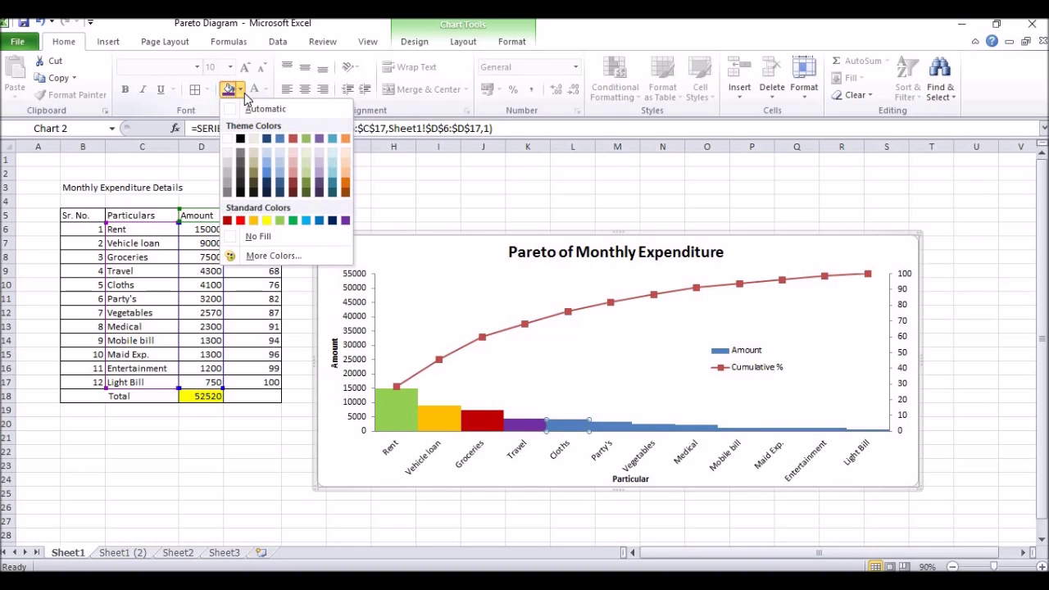
{"action": "left_click", "coordinate": [266, 170]}
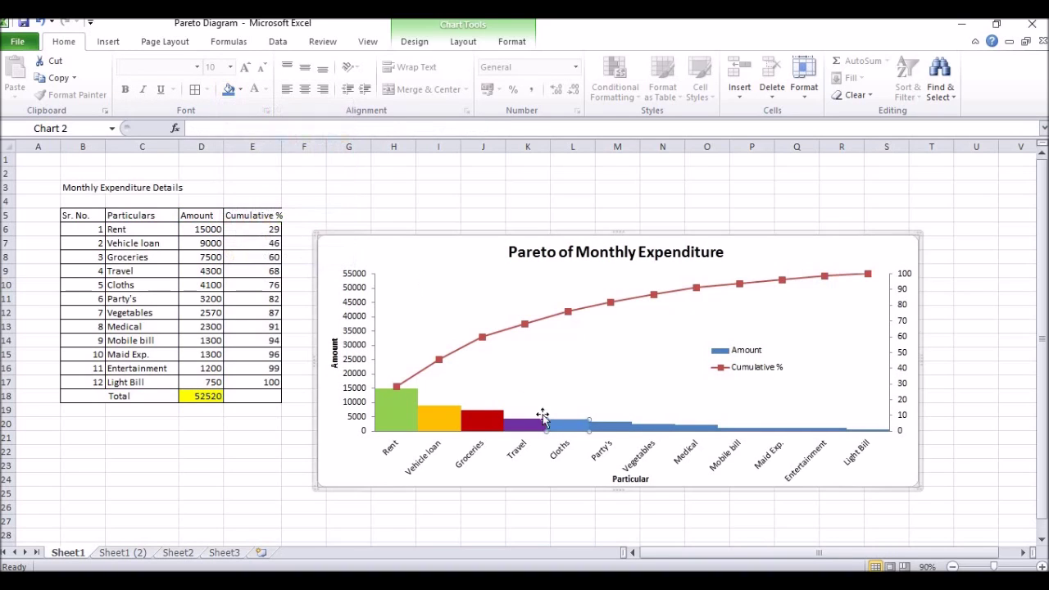
{"action": "left_click", "coordinate": [606, 427]}
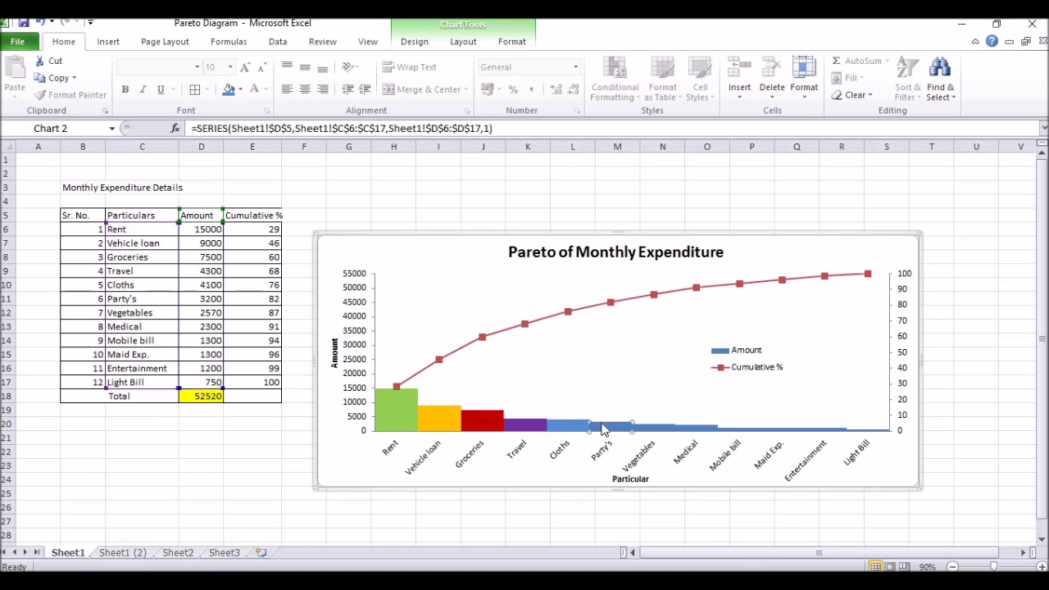
{"action": "left_click", "coordinate": [241, 90]}
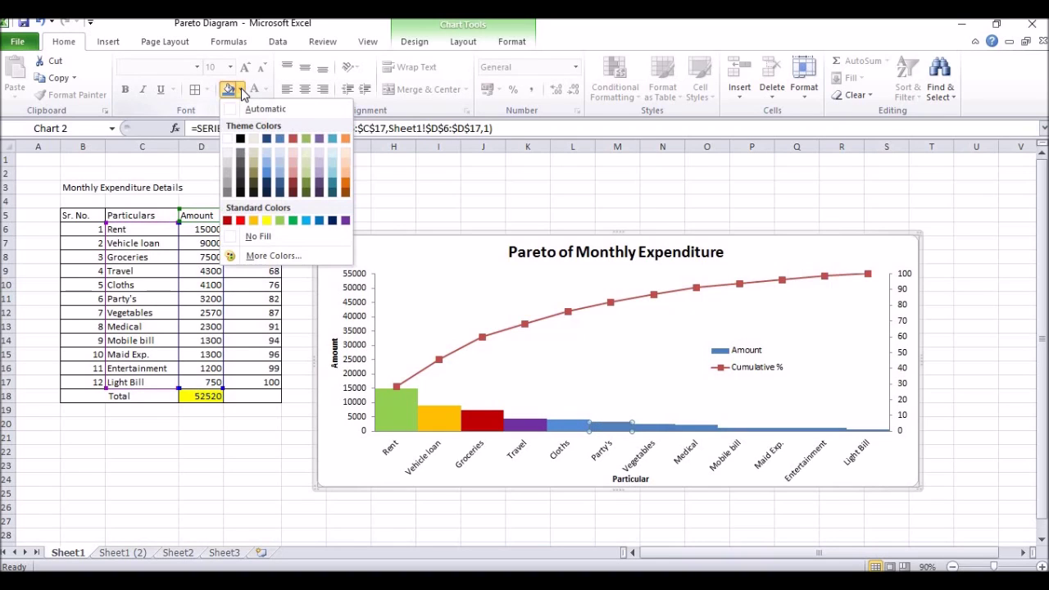
{"action": "left_click", "coordinate": [241, 218]}
Fill the Vegetables bar orange and the Medical bar grey.
{"action": "left_click", "coordinate": [644, 428]}
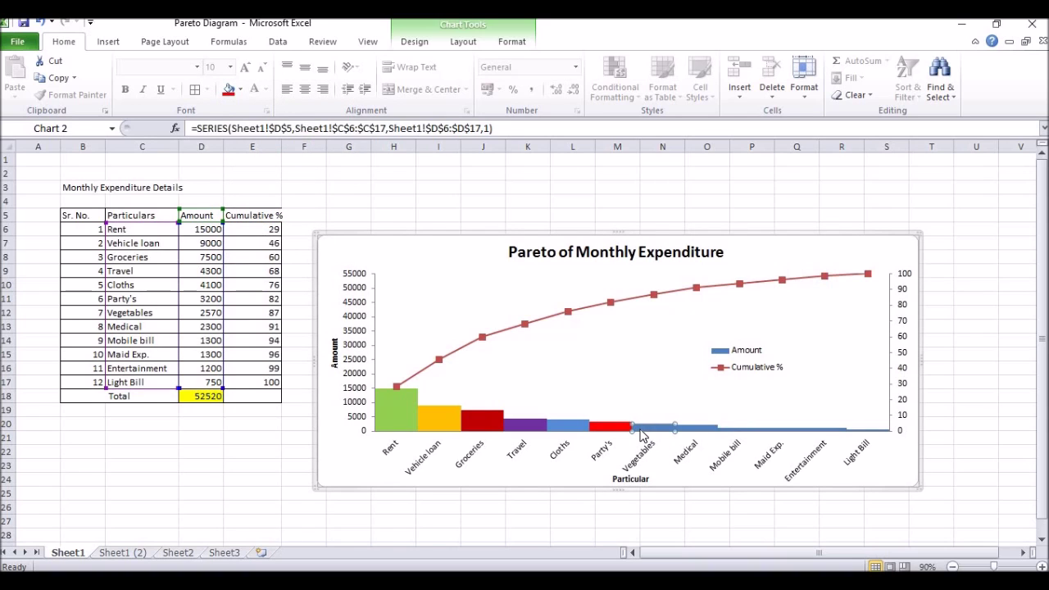
{"action": "left_click", "coordinate": [241, 92]}
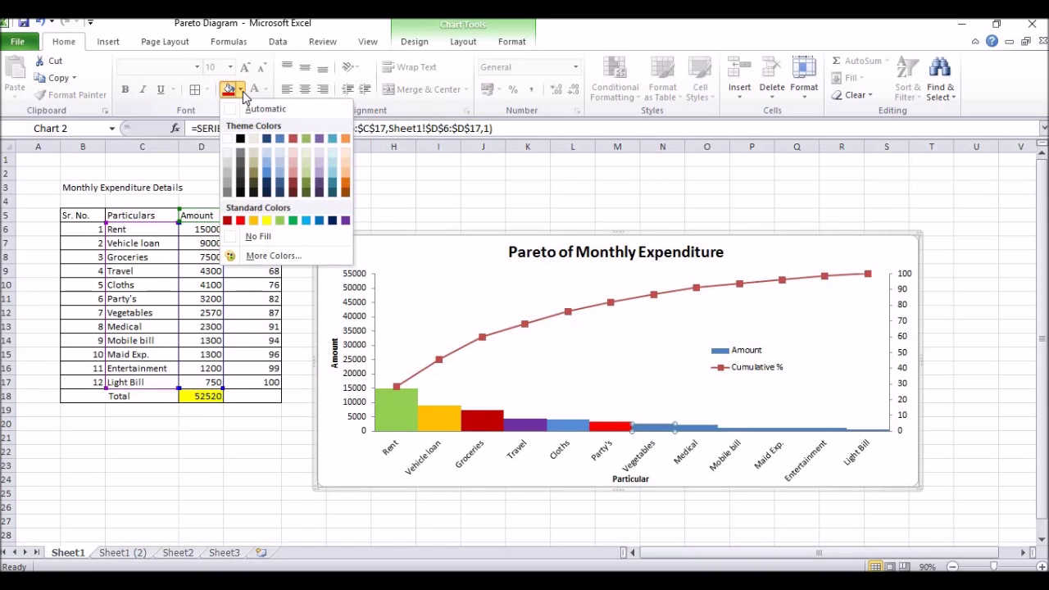
{"action": "left_click", "coordinate": [345, 187]}
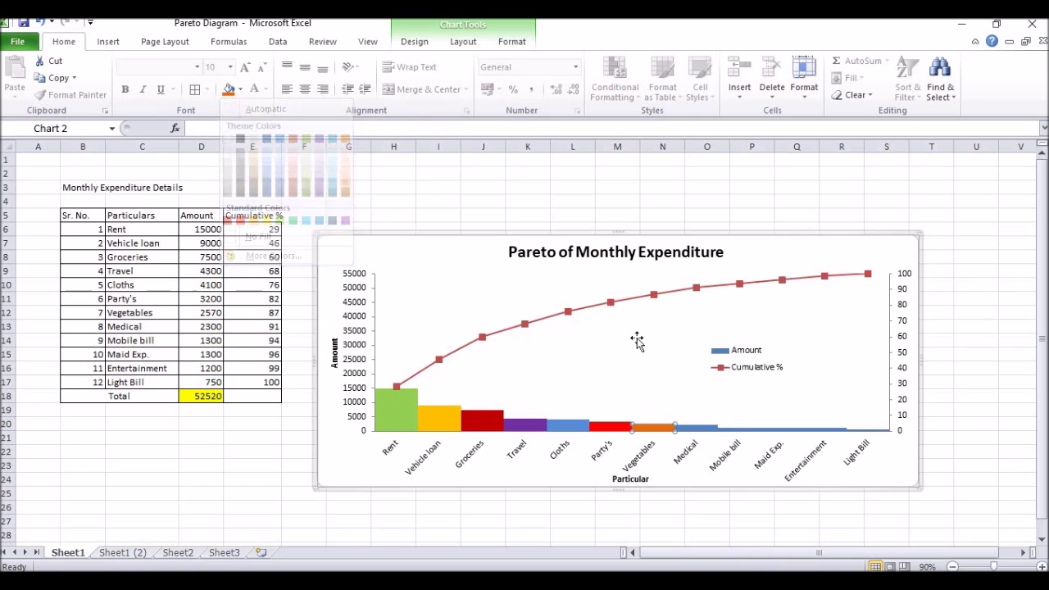
{"action": "left_click", "coordinate": [698, 428]}
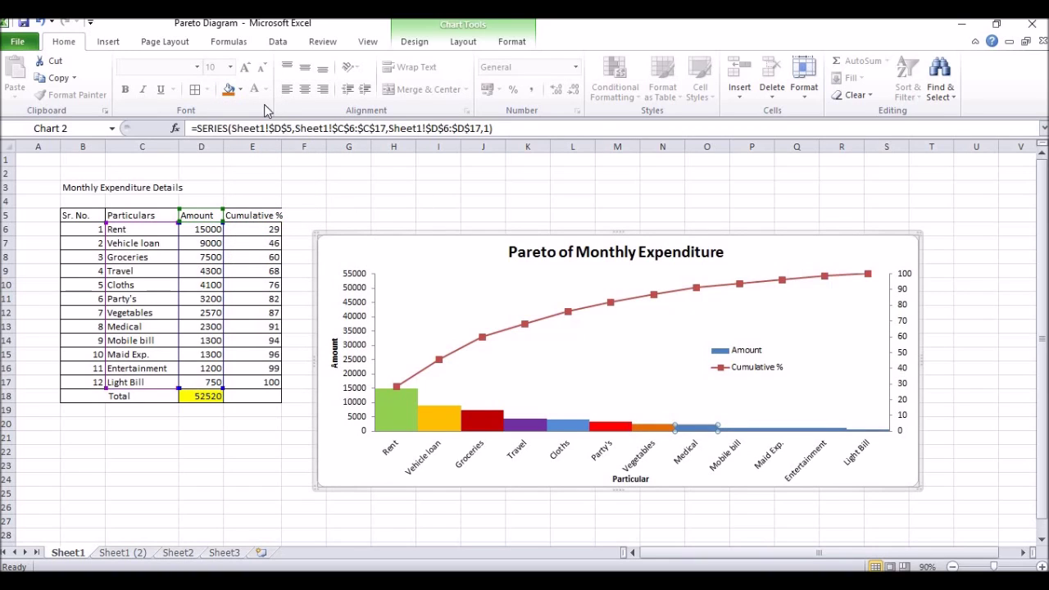
{"action": "left_click", "coordinate": [241, 90]}
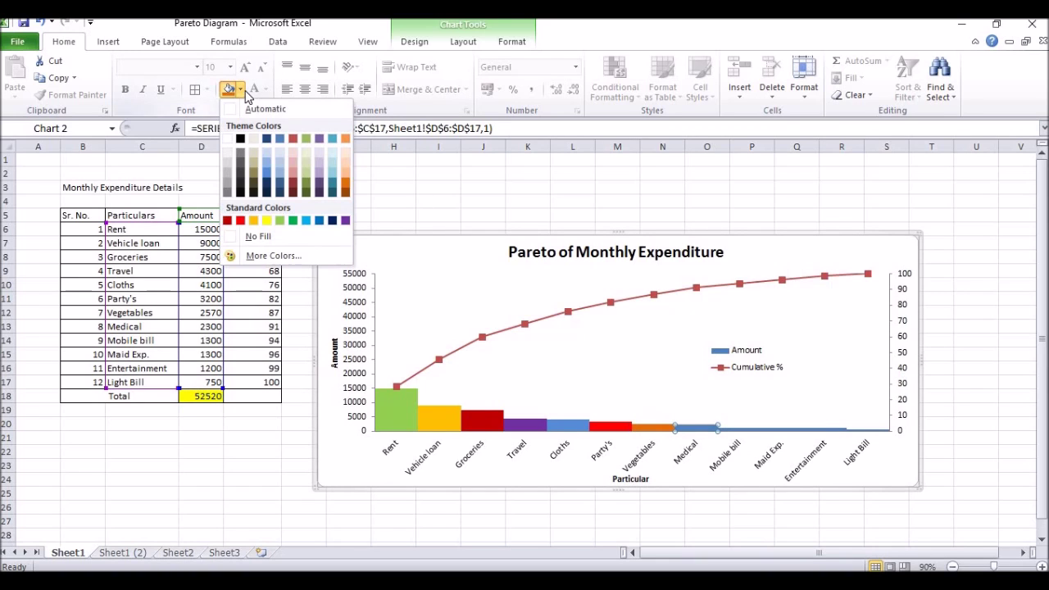
{"action": "left_click", "coordinate": [228, 189]}
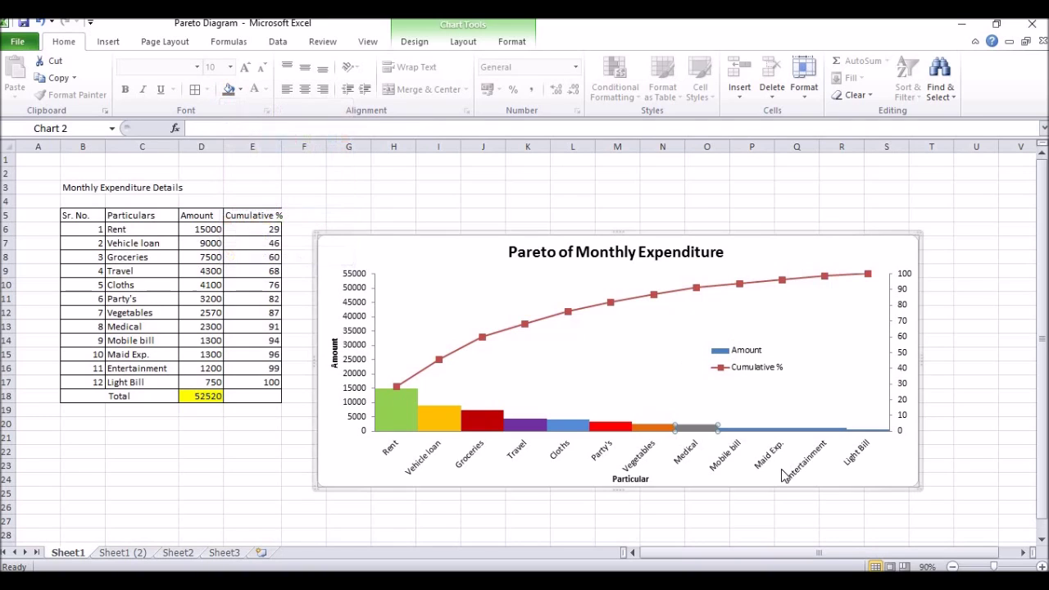
Fill the Mobile bill bar dark teal and the Maid Exp. bar light blue.
{"action": "left_click", "coordinate": [730, 433]}
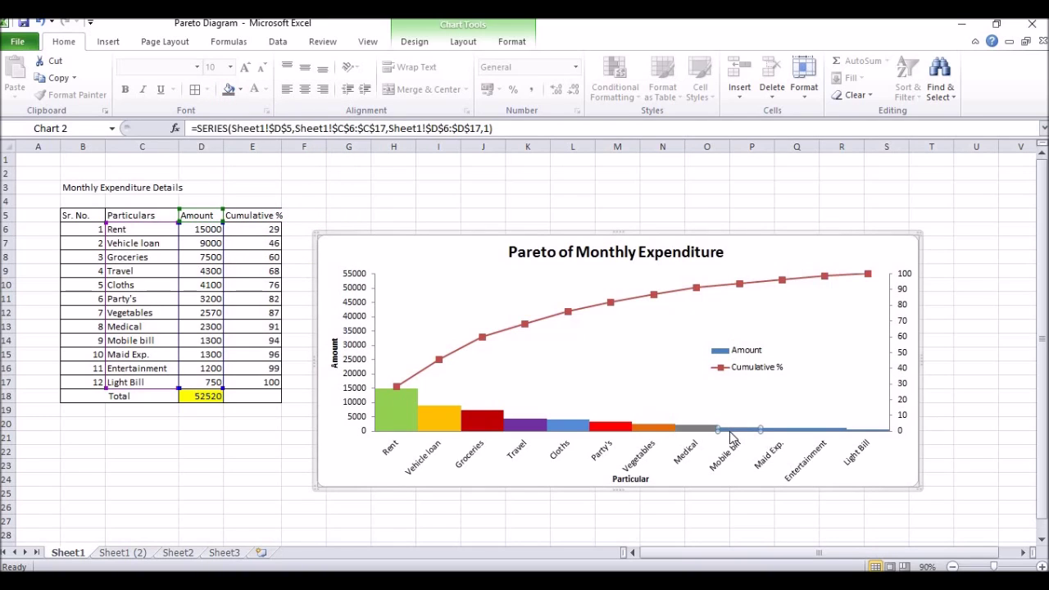
{"action": "left_click", "coordinate": [242, 96]}
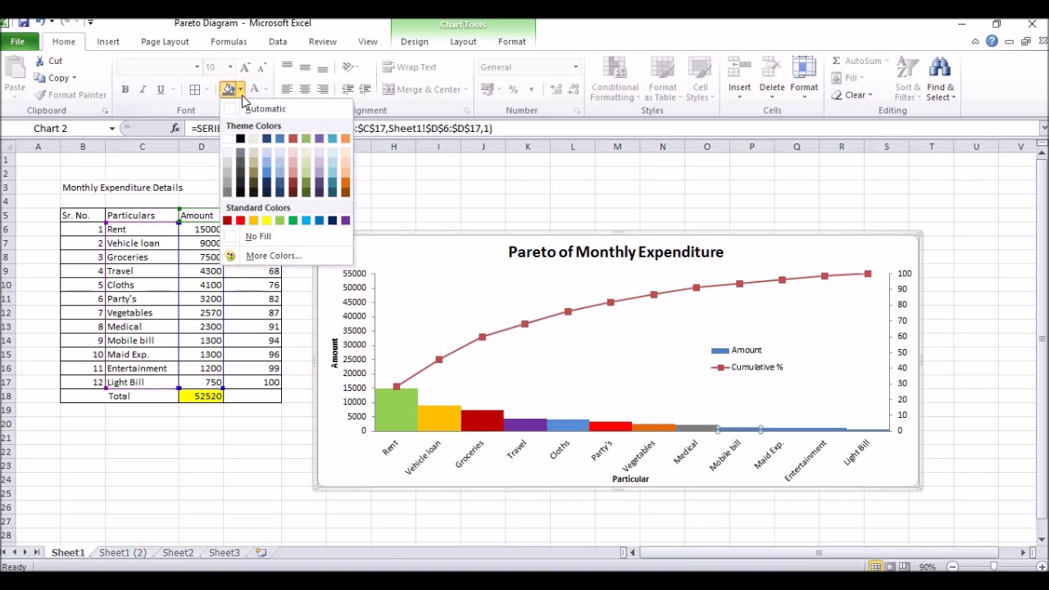
{"action": "left_click", "coordinate": [332, 193]}
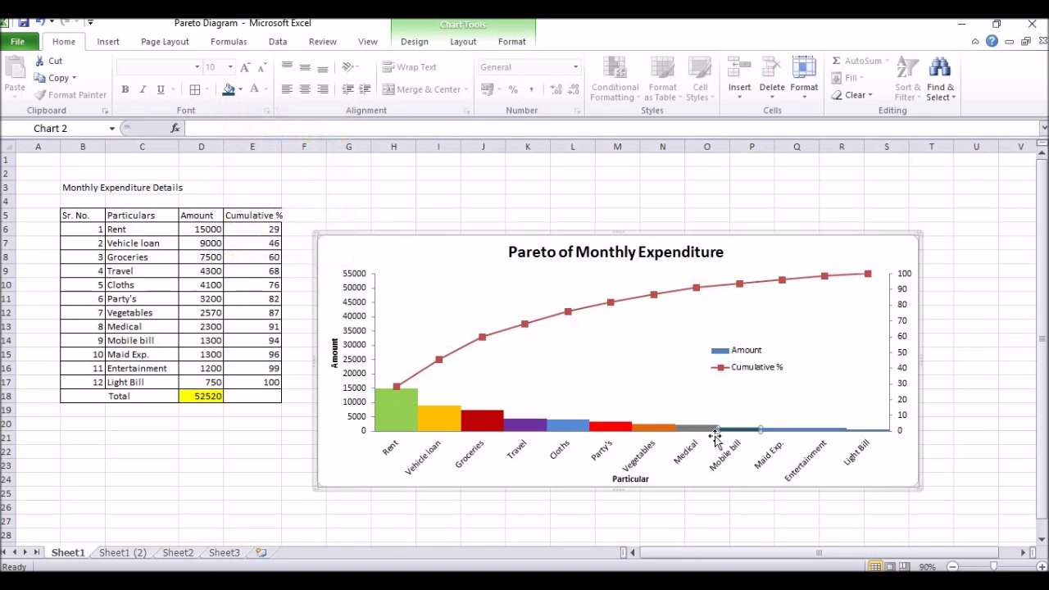
{"action": "left_click", "coordinate": [771, 430]}
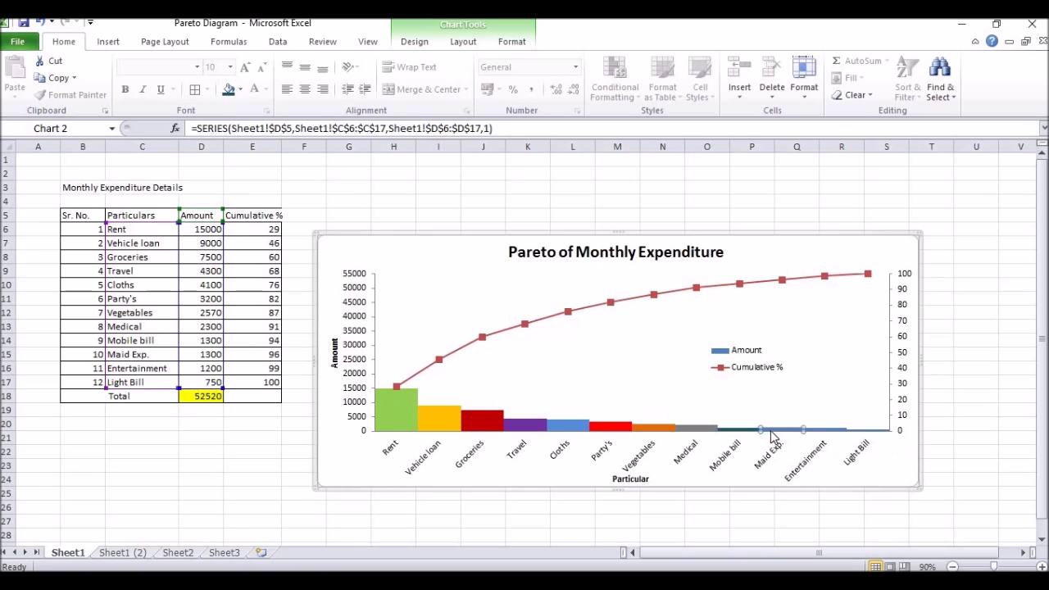
{"action": "left_click", "coordinate": [240, 92]}
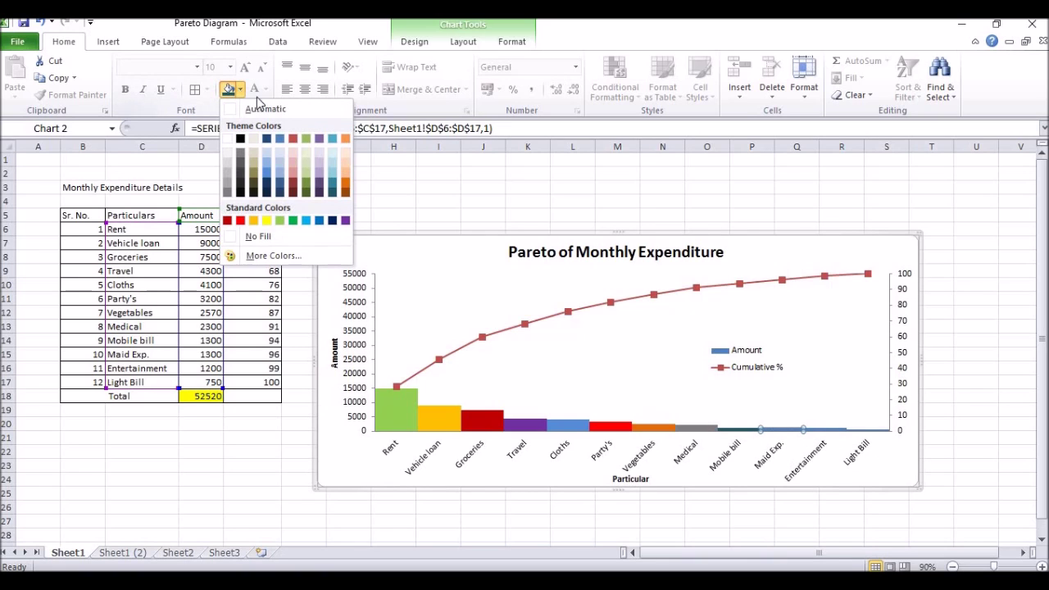
{"action": "left_click", "coordinate": [306, 220]}
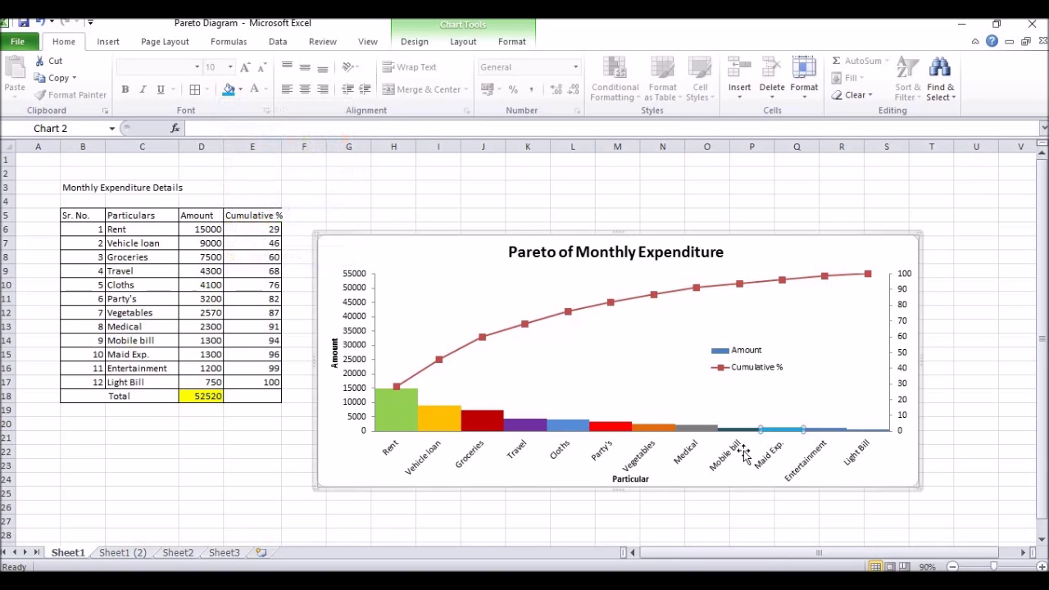
{"action": "left_click", "coordinate": [824, 430]}
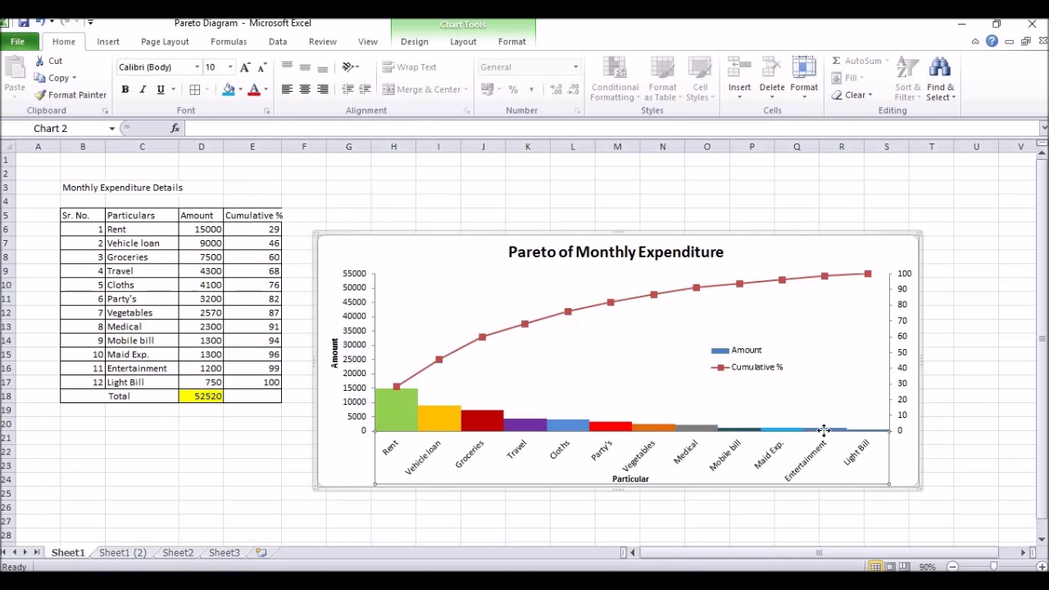
{"action": "left_click", "coordinate": [825, 428]}
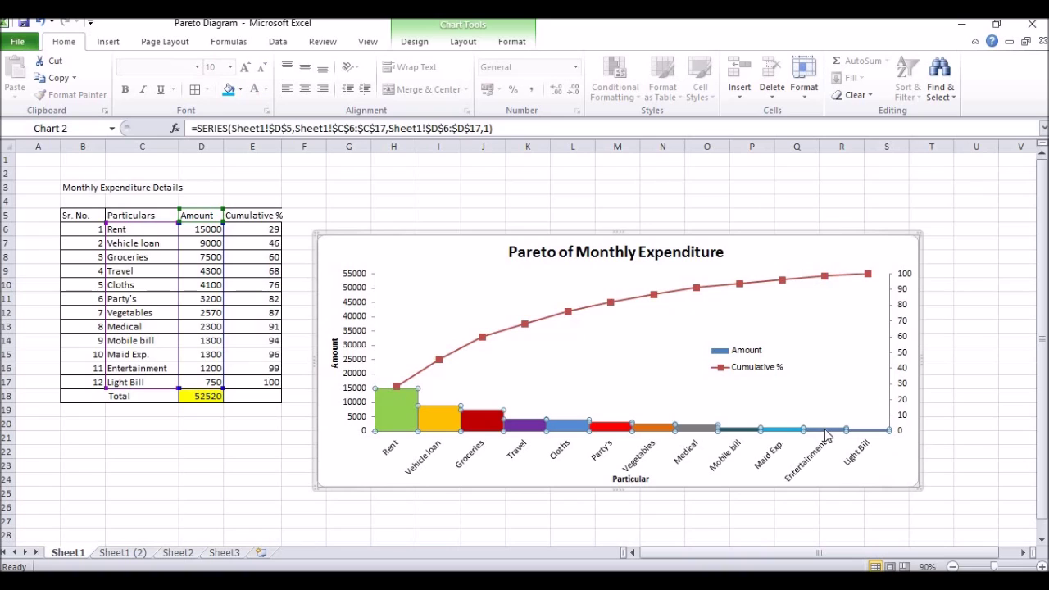
{"action": "left_click", "coordinate": [440, 360]}
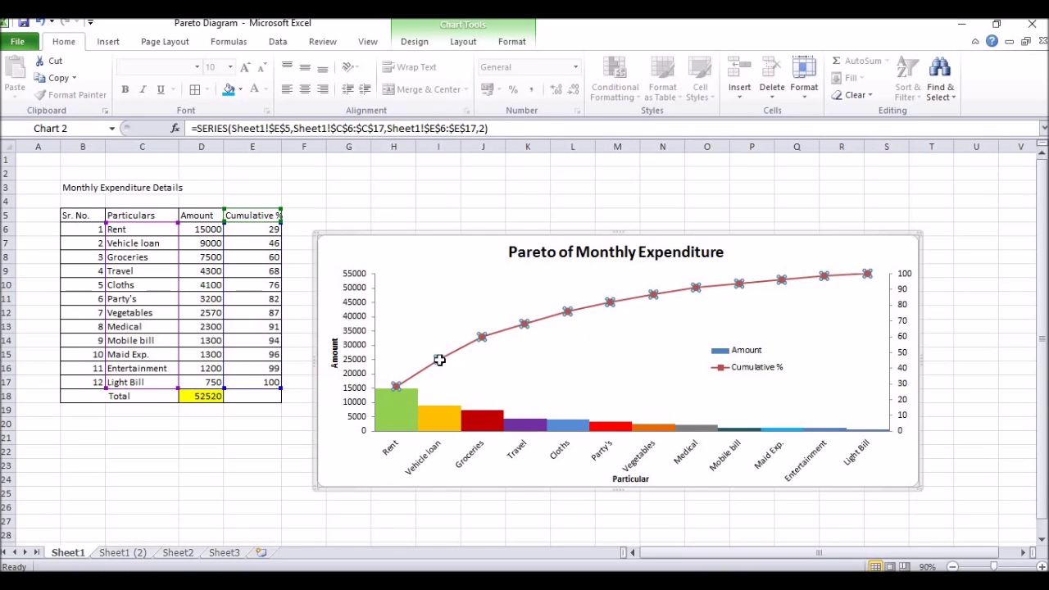
Add data labels to the Cumulative % line, positioned above each point.
{"action": "right_click", "coordinate": [439, 361]}
{"action": "left_click", "coordinate": [500, 461]}
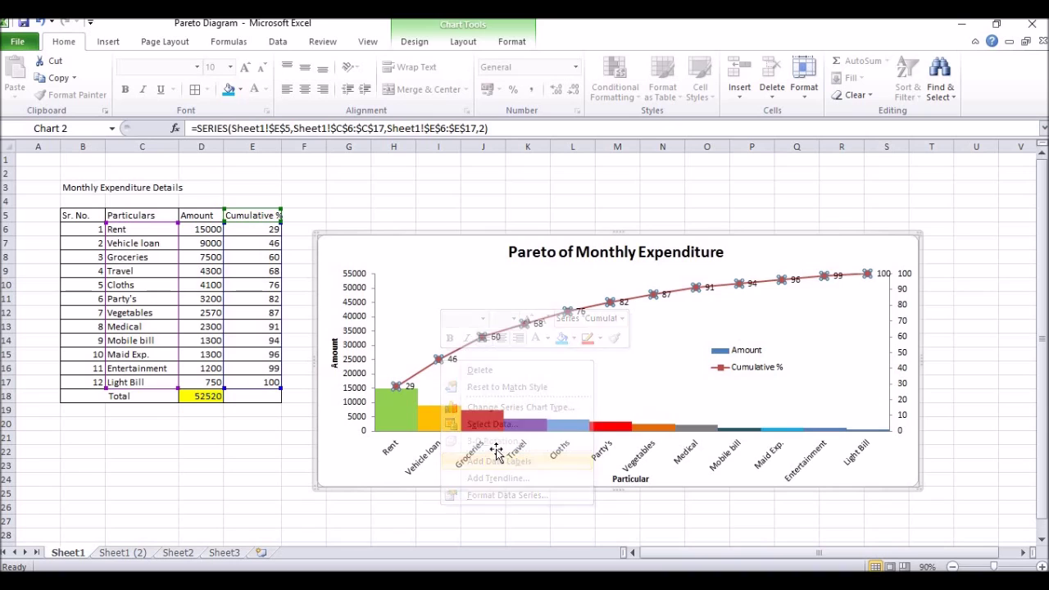
{"action": "left_click", "coordinate": [454, 362]}
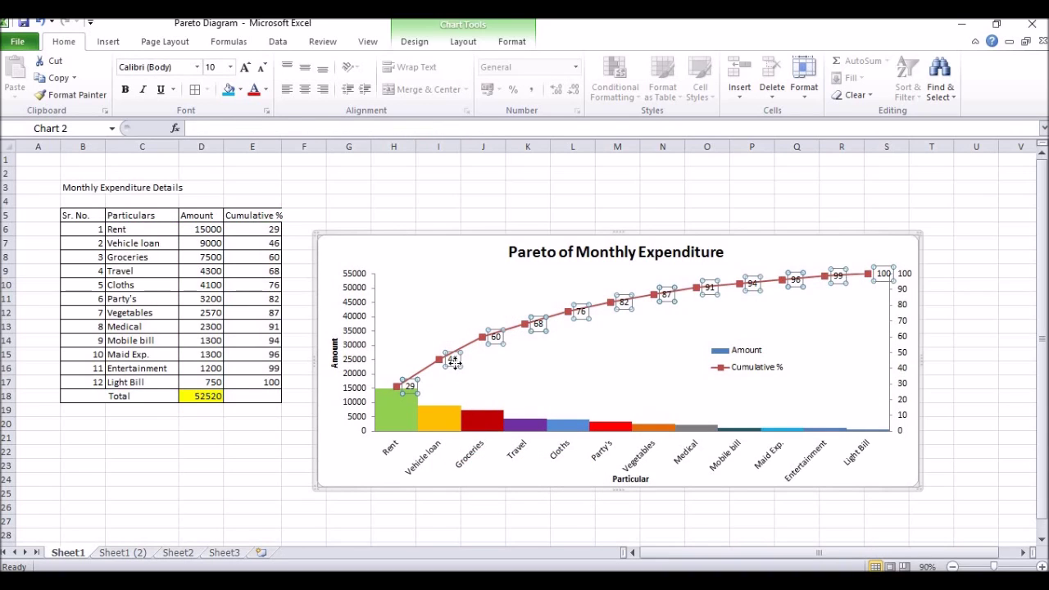
{"action": "left_click", "coordinate": [454, 362]}
{"action": "left_click", "coordinate": [456, 365]}
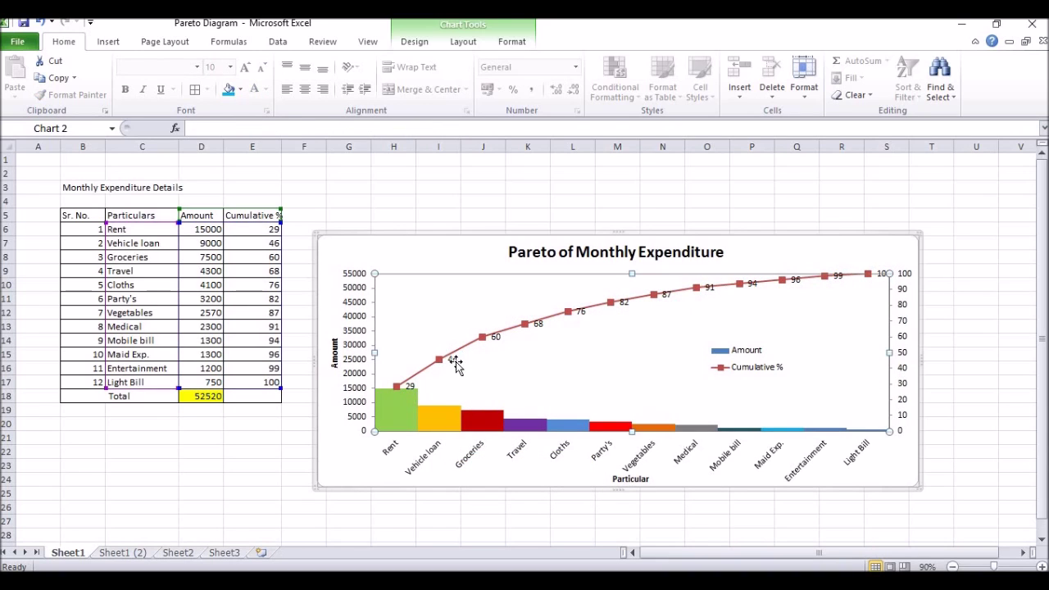
{"action": "left_click", "coordinate": [455, 362]}
{"action": "right_click", "coordinate": [456, 362]}
{"action": "left_click", "coordinate": [506, 500]}
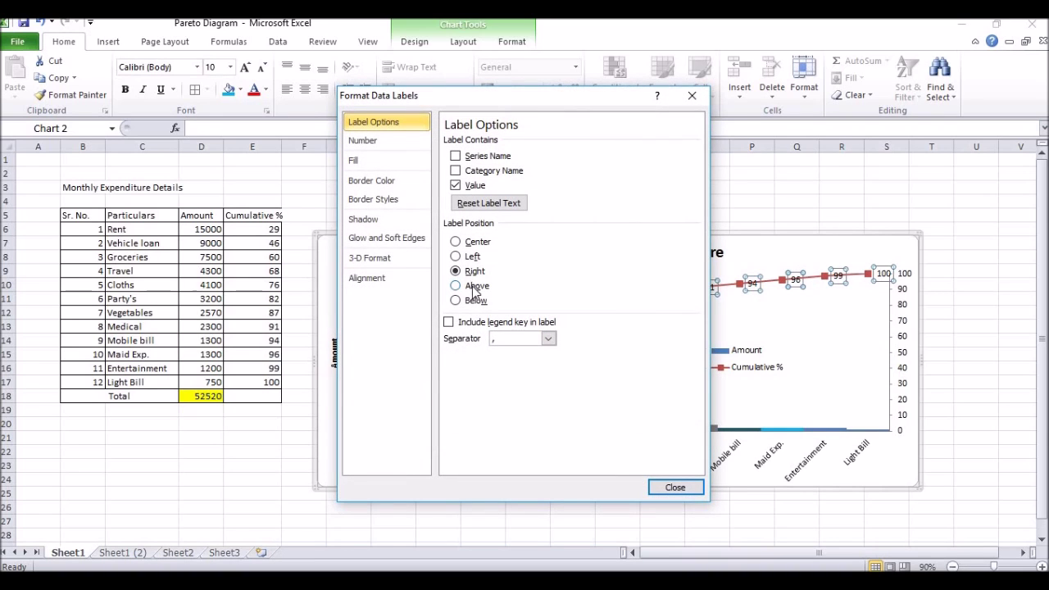
{"action": "left_click", "coordinate": [457, 285]}
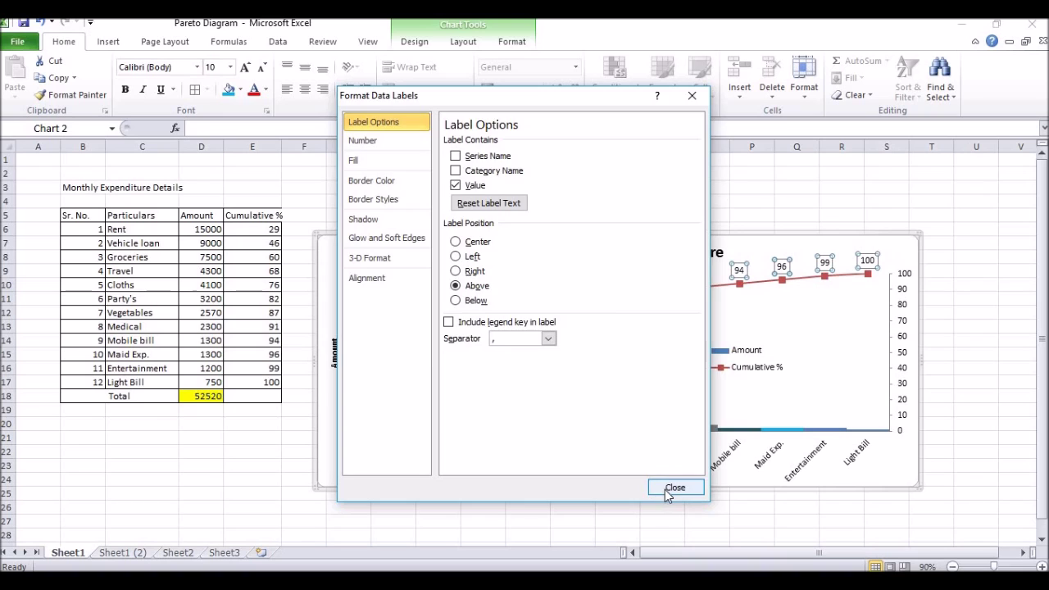
{"action": "left_click", "coordinate": [668, 491]}
{"action": "left_click", "coordinate": [455, 426]}
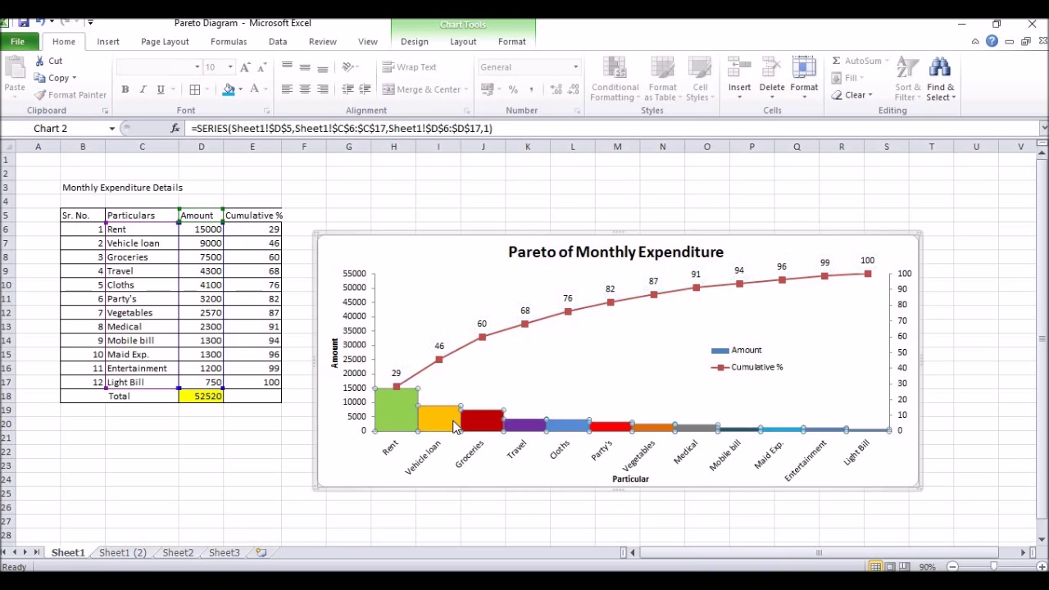
Add value labels to the Amount columns with label position Inside End.
{"action": "right_click", "coordinate": [455, 426]}
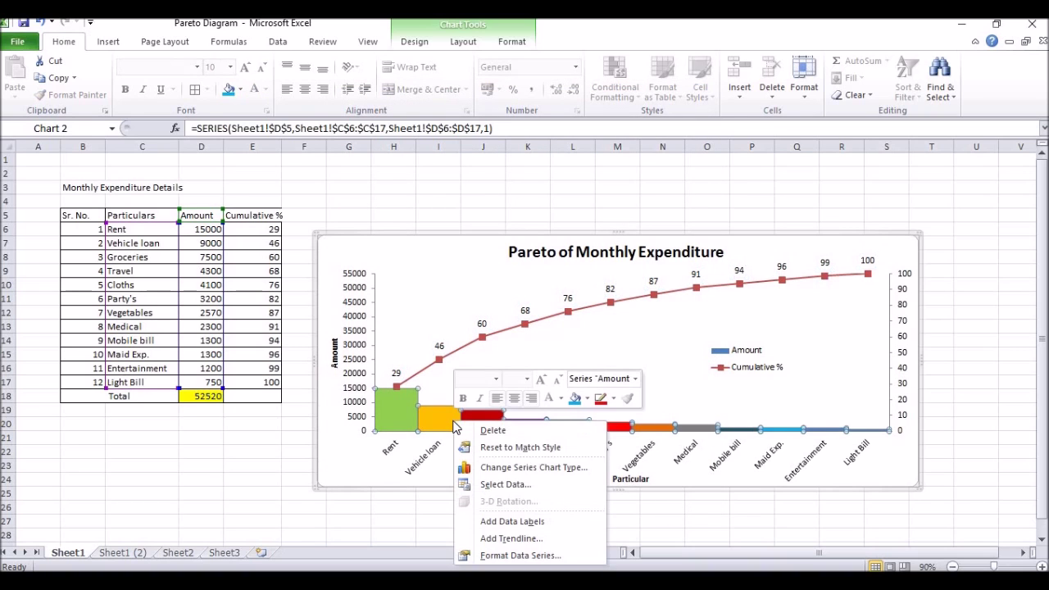
{"action": "left_click", "coordinate": [512, 521]}
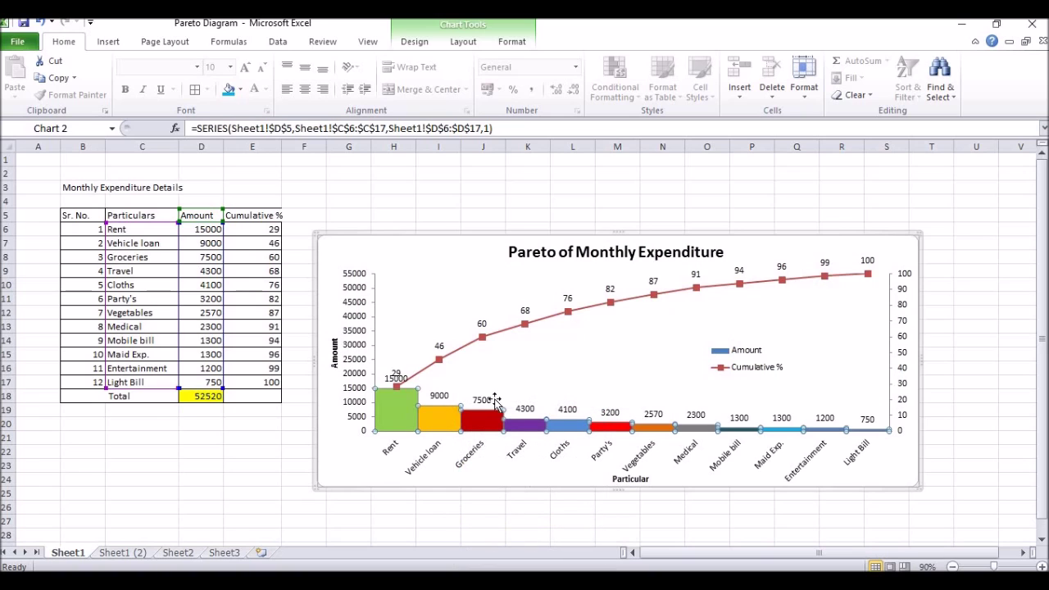
{"action": "left_click", "coordinate": [490, 399]}
{"action": "right_click", "coordinate": [493, 400]}
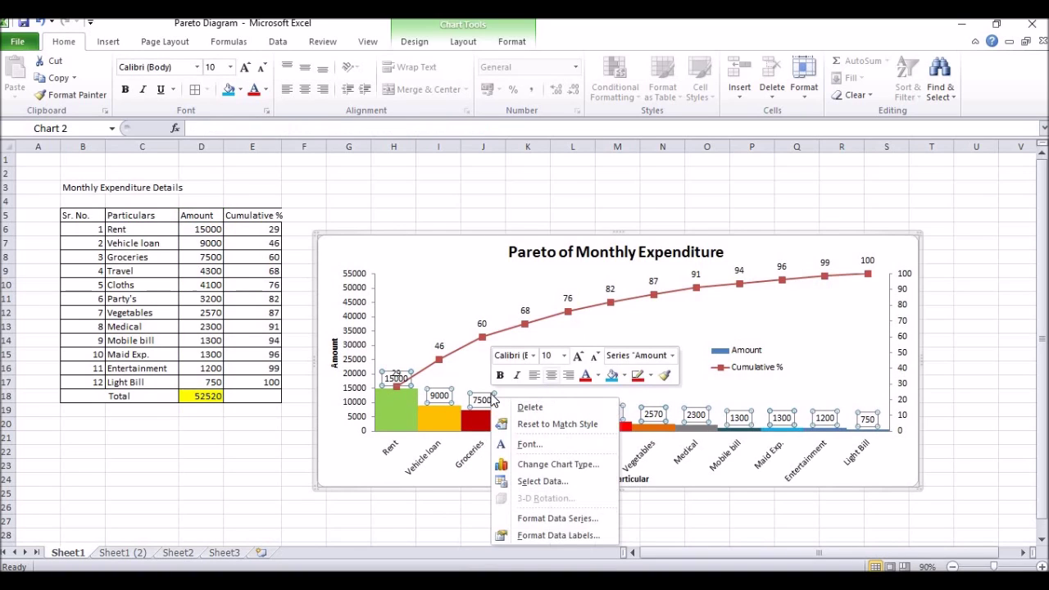
{"action": "left_click", "coordinate": [564, 537]}
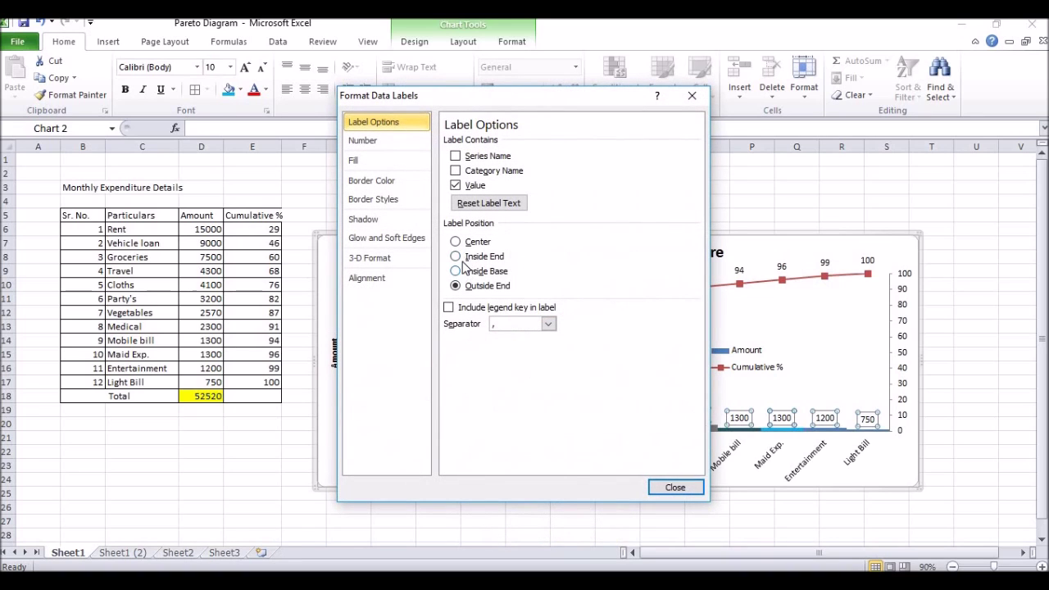
{"action": "left_click", "coordinate": [455, 256]}
{"action": "left_click", "coordinate": [663, 487]}
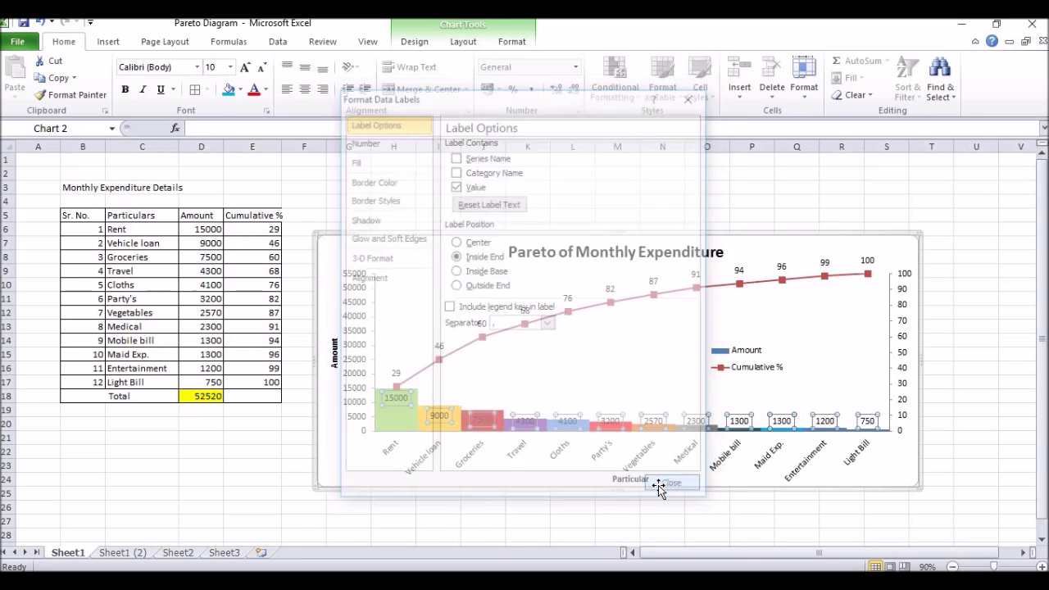
{"action": "left_click", "coordinate": [554, 509]}
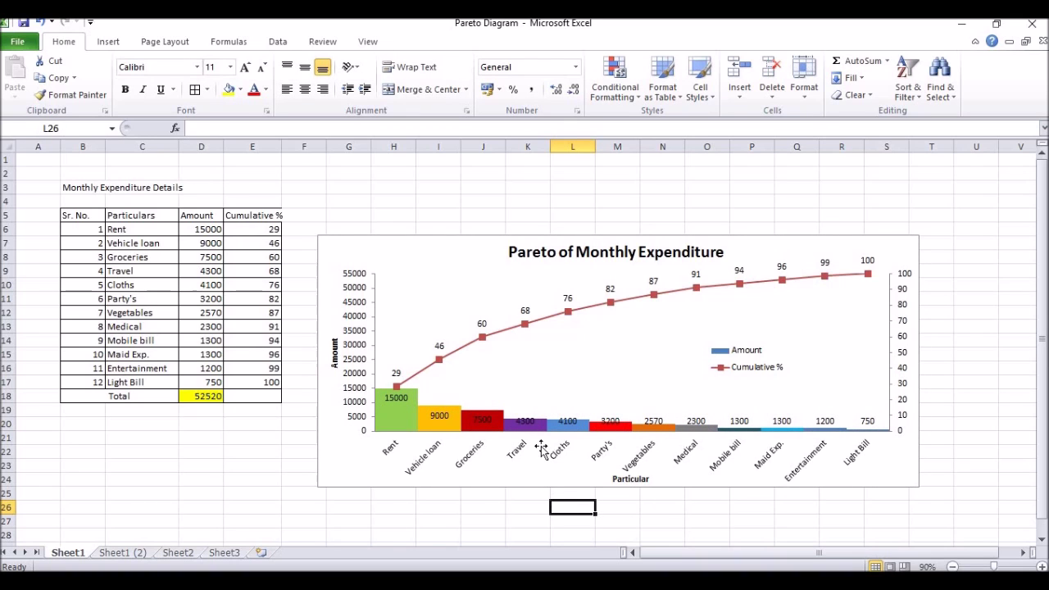
Draw a horizontal line from 80 on the right axis to the cumulative curve, height 0.
{"action": "left_click", "coordinate": [102, 48]}
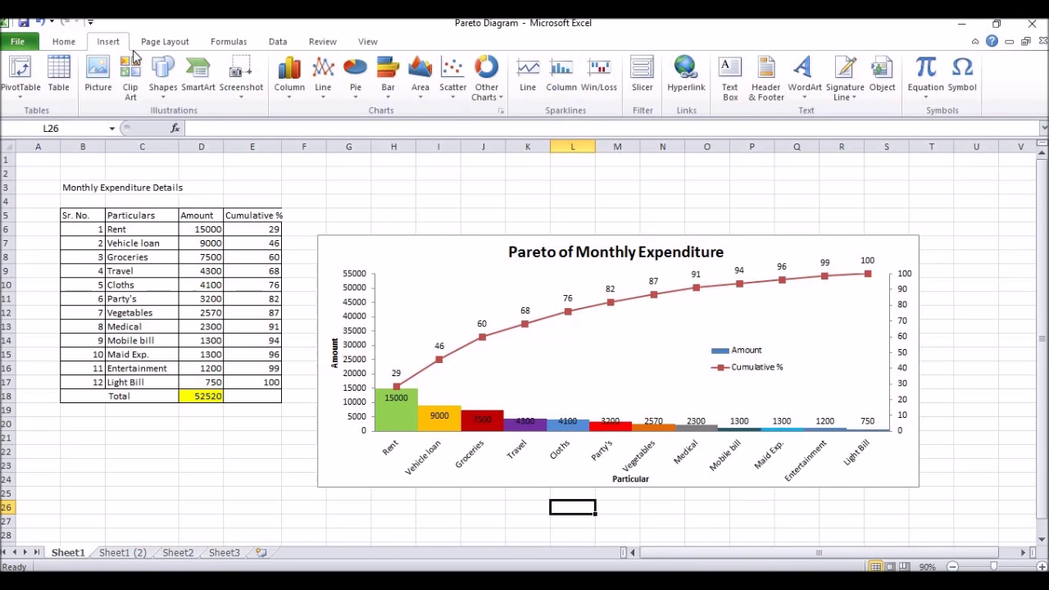
{"action": "left_click", "coordinate": [162, 82]}
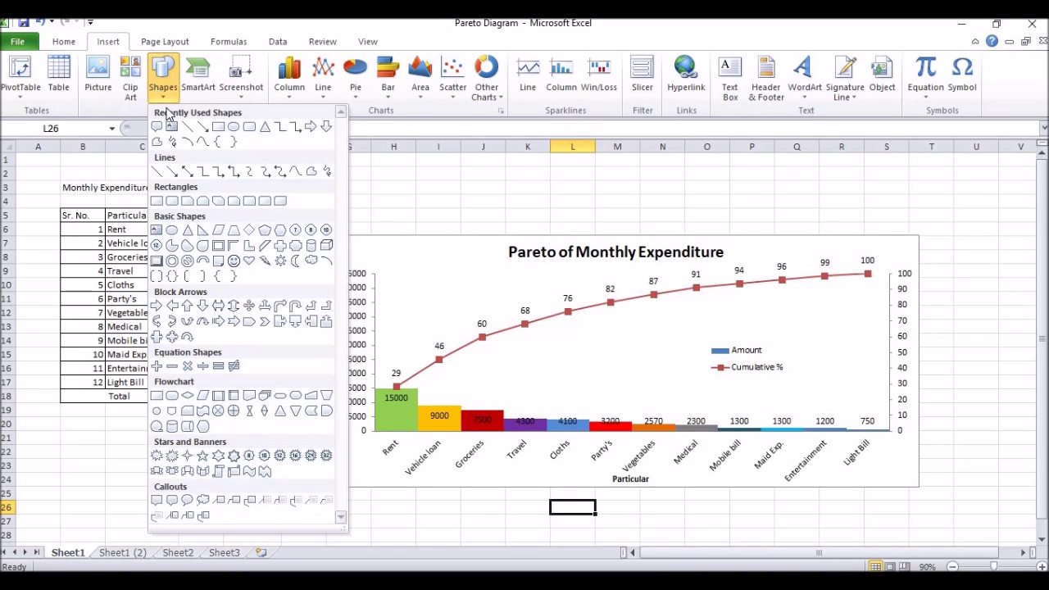
{"action": "left_click", "coordinate": [158, 176]}
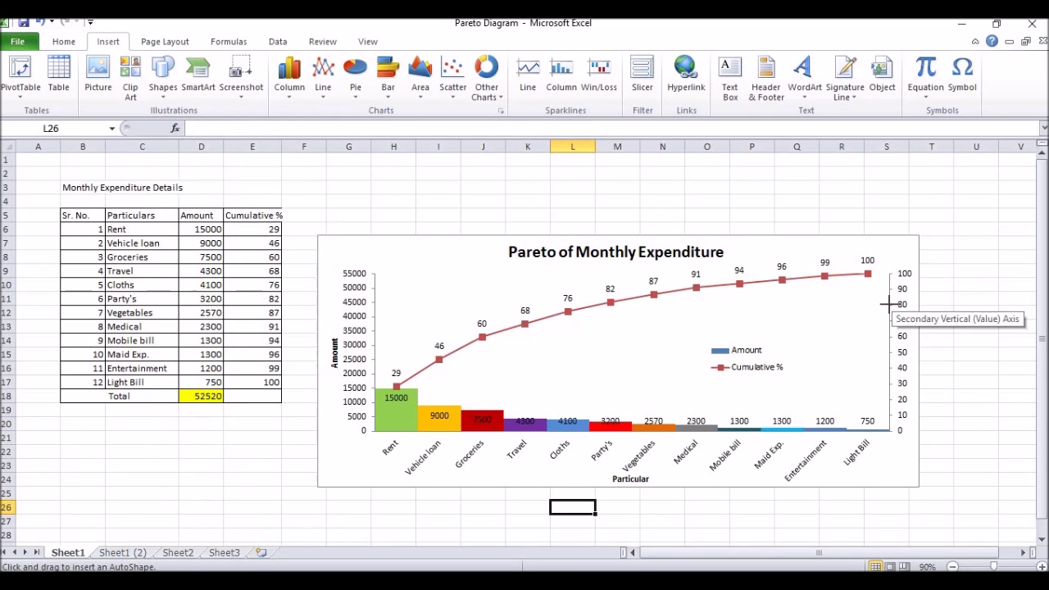
{"action": "left_click_drag", "start_coordinate": [886, 305], "coordinate": [598, 307]}
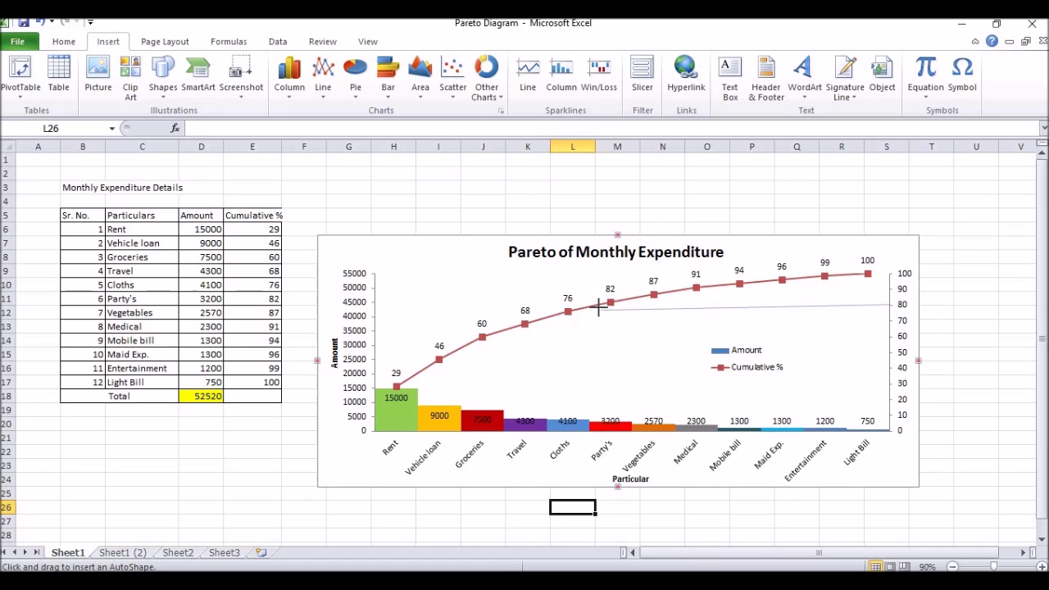
{"action": "left_click_drag", "start_coordinate": [598, 307], "coordinate": [594, 306]}
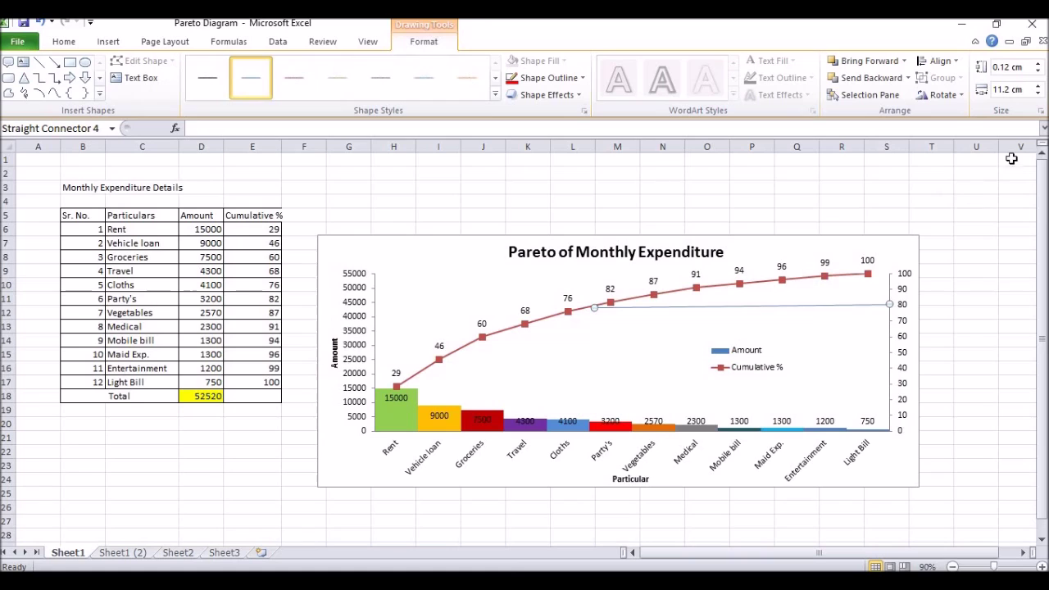
{"action": "left_click", "coordinate": [1038, 71]}
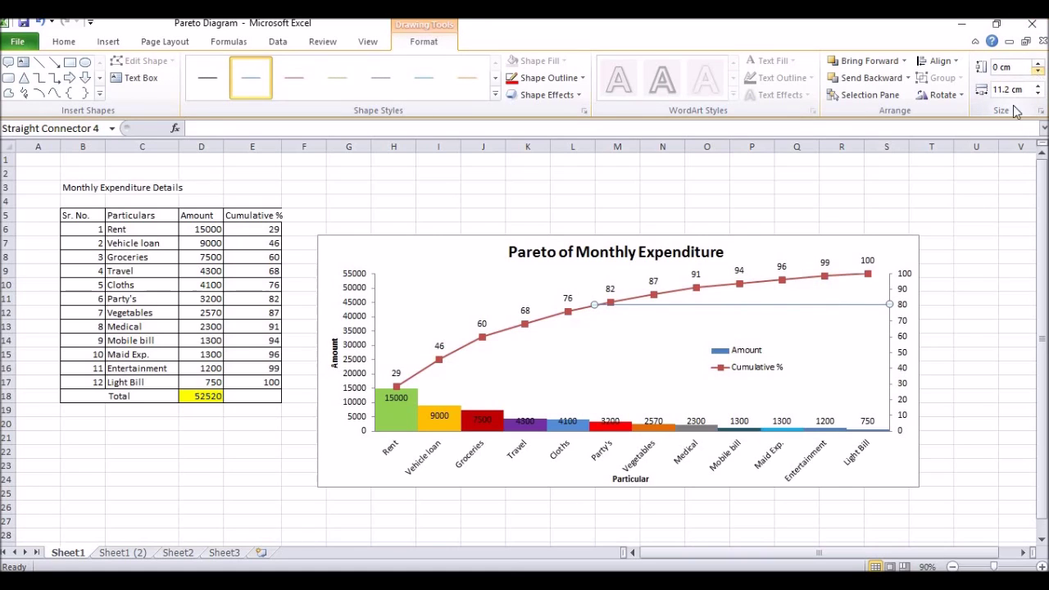
Drop a vertical line from the curve to the category axis, width 0.
{"action": "left_click", "coordinate": [40, 62]}
{"action": "left_click_drag", "start_coordinate": [594, 305], "coordinate": [597, 428]}
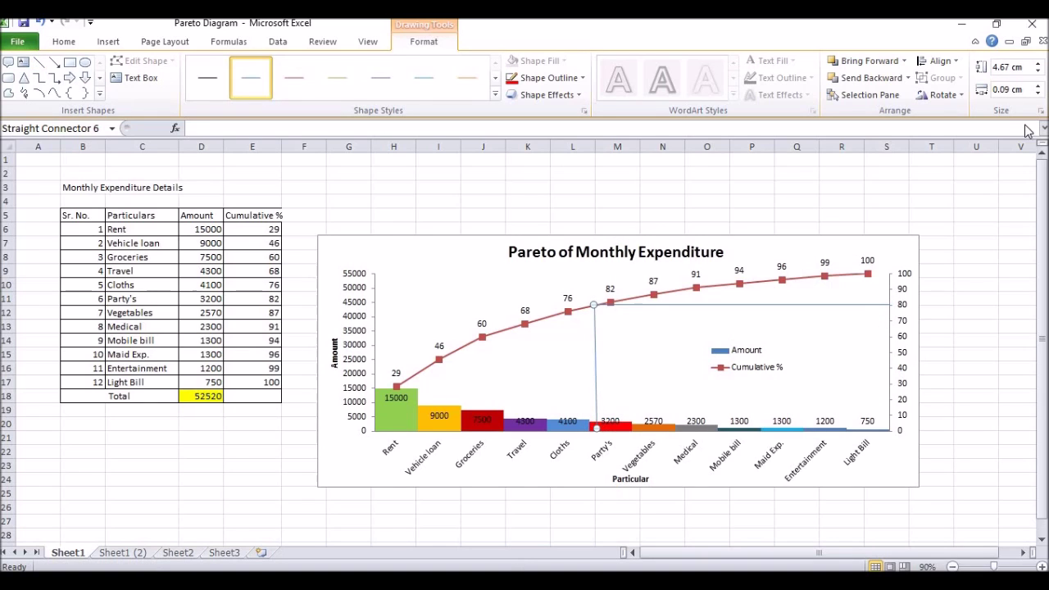
{"action": "left_click", "coordinate": [1038, 94]}
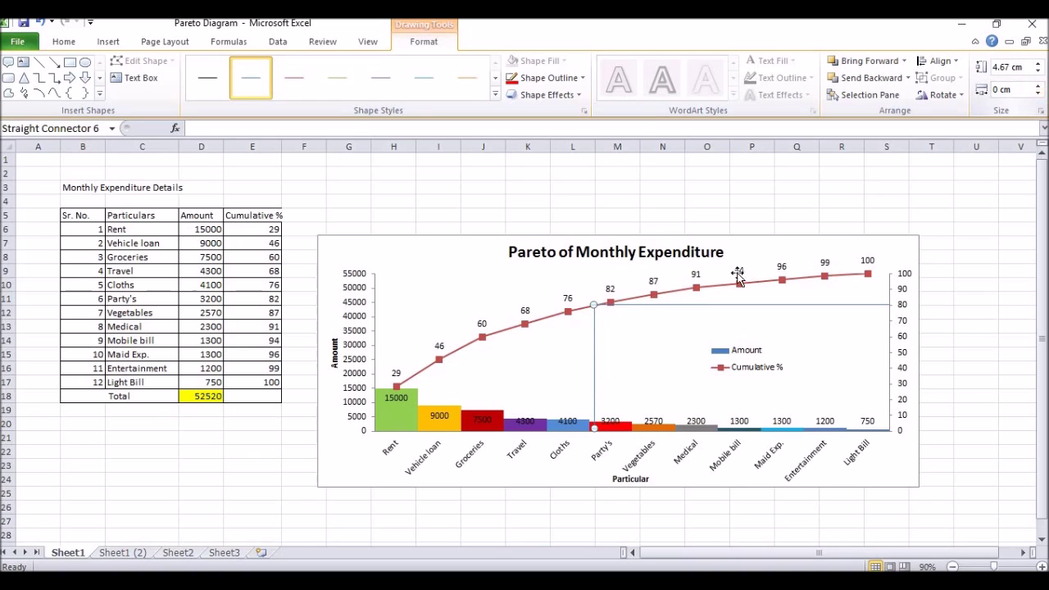
{"action": "left_click", "coordinate": [354, 451]}
{"action": "left_click", "coordinate": [282, 454]}
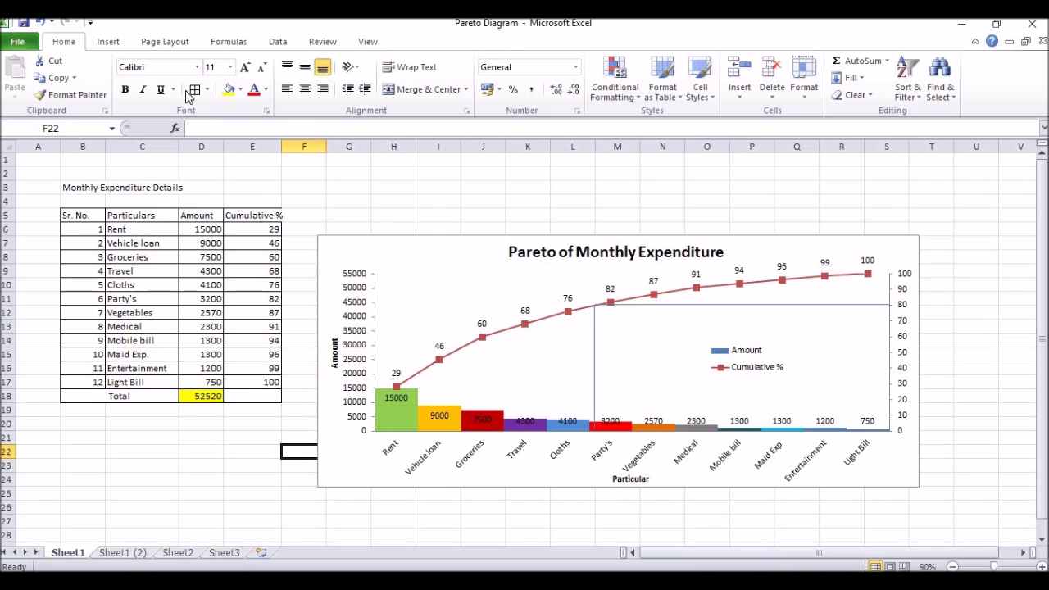
Draw a rectangle over the Rent through Cloths columns with no fill and dark red outline.
{"action": "left_click", "coordinate": [110, 44]}
{"action": "left_click", "coordinate": [162, 80]}
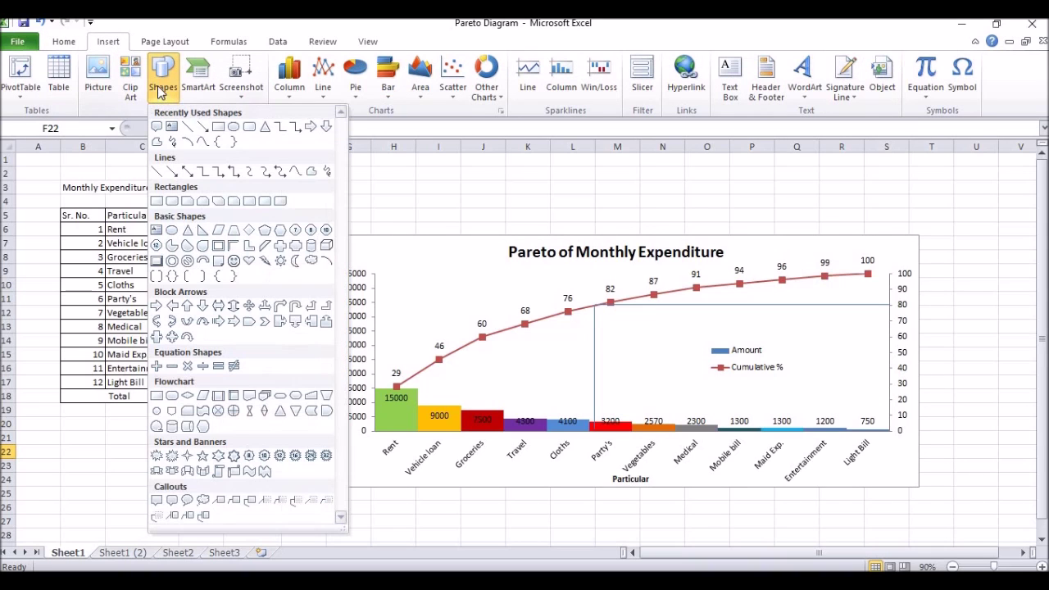
{"action": "left_click", "coordinate": [155, 201]}
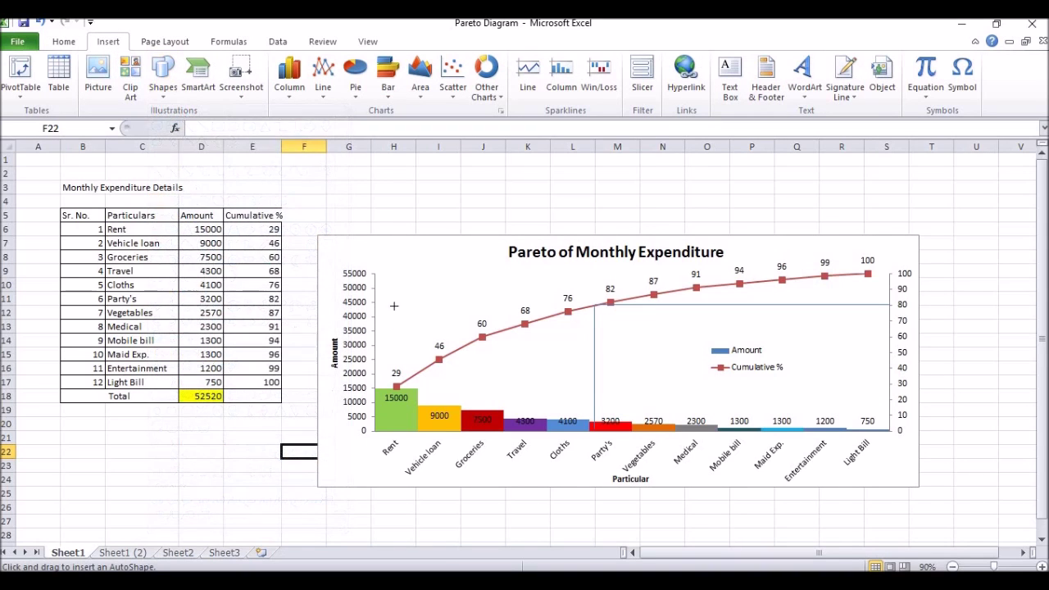
{"action": "mouse_move", "coordinate": [364, 267]}
{"action": "left_mouse_down"}
{"action": "mouse_move", "coordinate": [578, 440]}
{"action": "mouse_move", "coordinate": [597, 492]}
{"action": "left_mouse_up"}
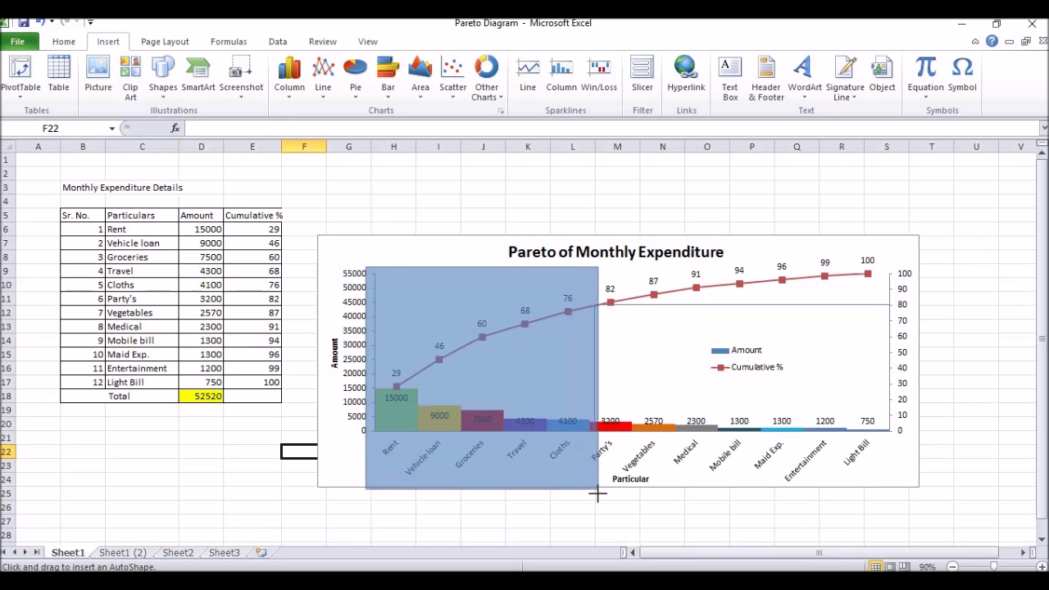
{"action": "left_click_drag", "start_coordinate": [598, 492], "coordinate": [598, 492]}
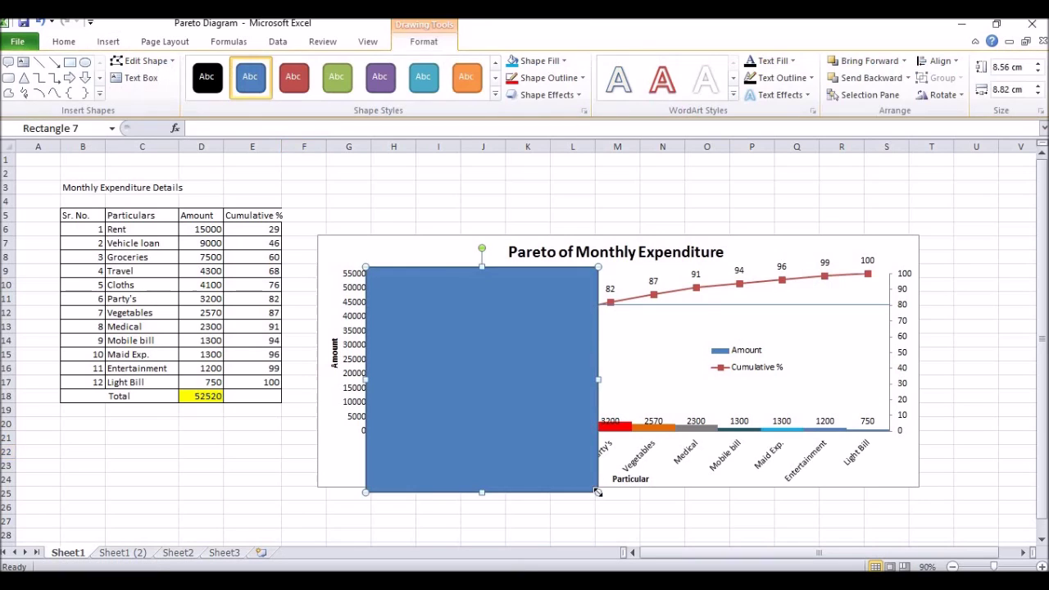
{"action": "left_click", "coordinate": [551, 69]}
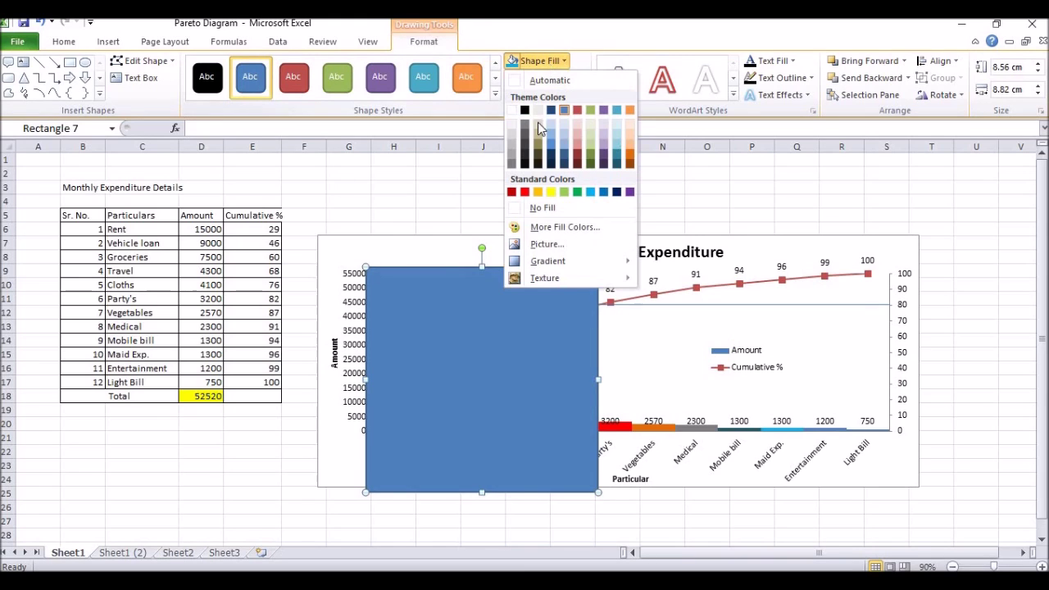
{"action": "left_click", "coordinate": [543, 206]}
{"action": "left_click", "coordinate": [512, 78]}
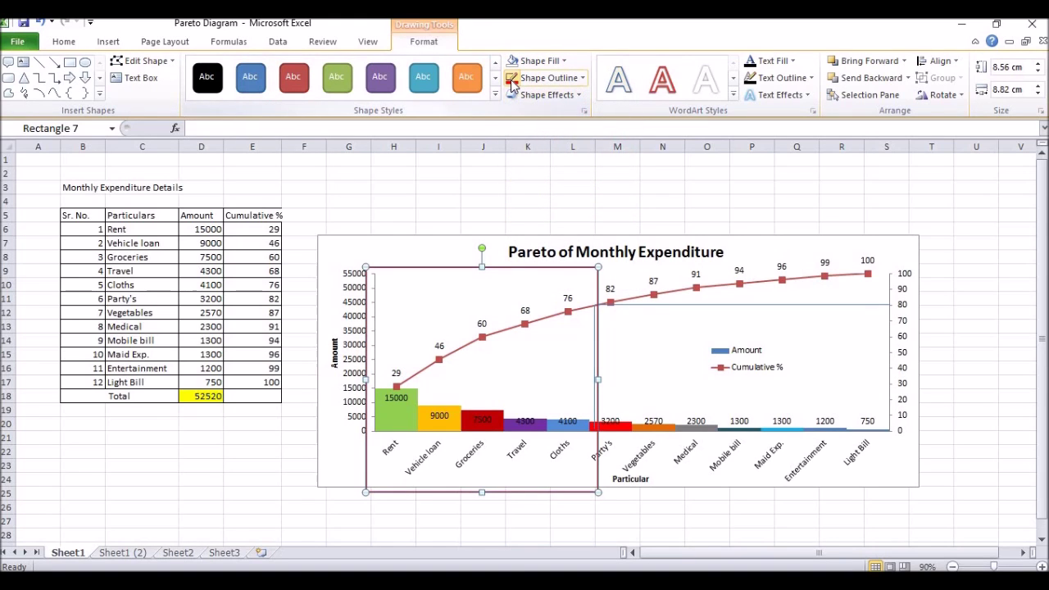
{"action": "left_click", "coordinate": [107, 41]}
{"action": "left_click", "coordinate": [169, 94]}
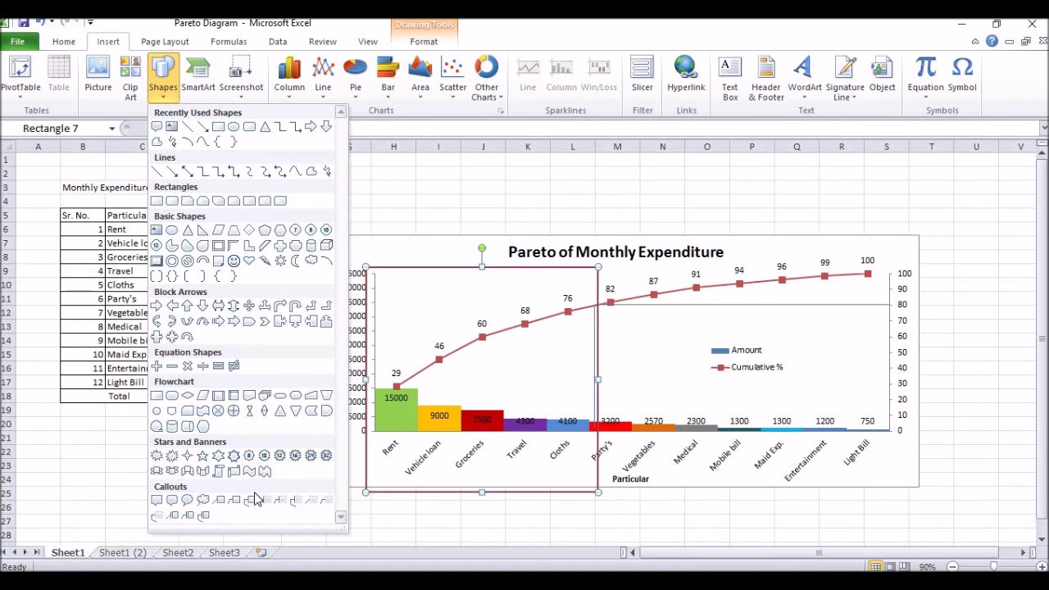
Add a rounded callout below the chart, pointing at Rent, reading 'Vital Few Contributes 80%'.
{"action": "left_click", "coordinate": [173, 499]}
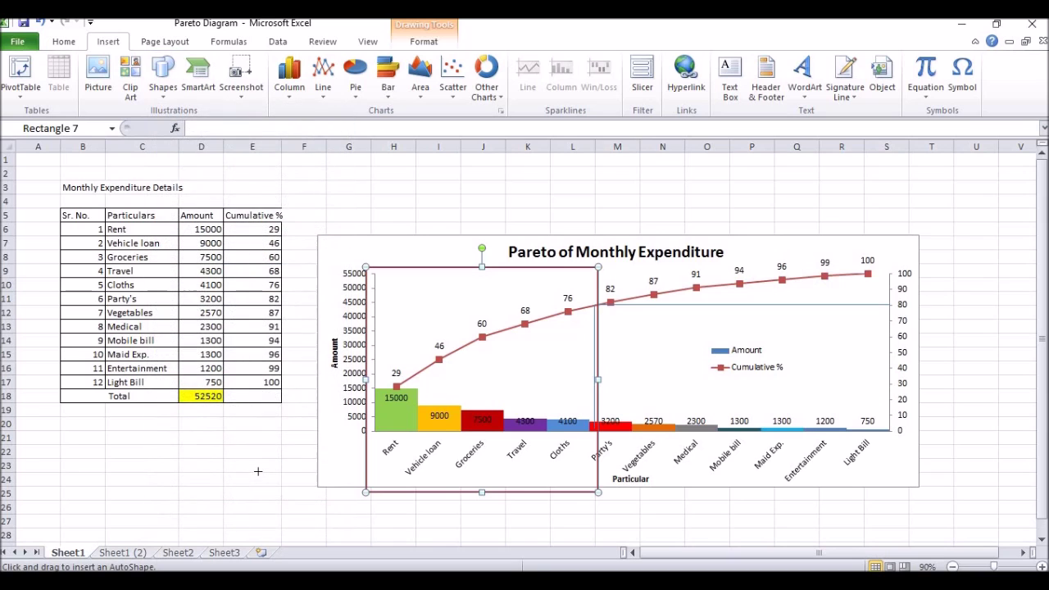
{"action": "left_click_drag", "start_coordinate": [243, 479], "coordinate": [328, 521]}
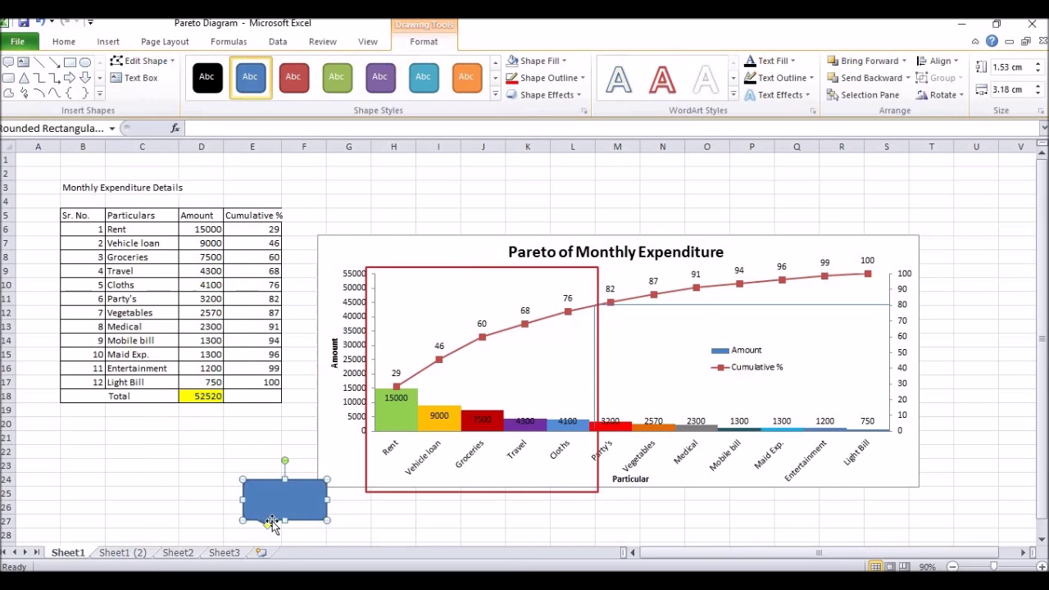
{"action": "left_click_drag", "start_coordinate": [353, 468], "coordinate": [366, 444]}
{"action": "left_click_drag", "start_coordinate": [238, 477], "coordinate": [225, 462]}
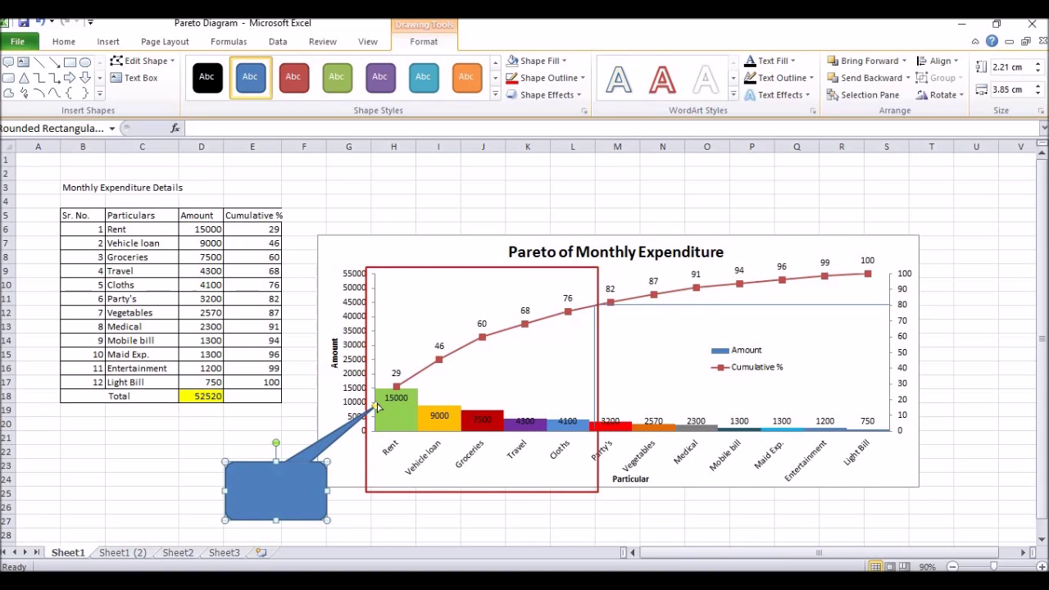
{"action": "left_click_drag", "start_coordinate": [363, 416], "coordinate": [361, 415]}
{"action": "type", "text": "Vital Few Contribut"}
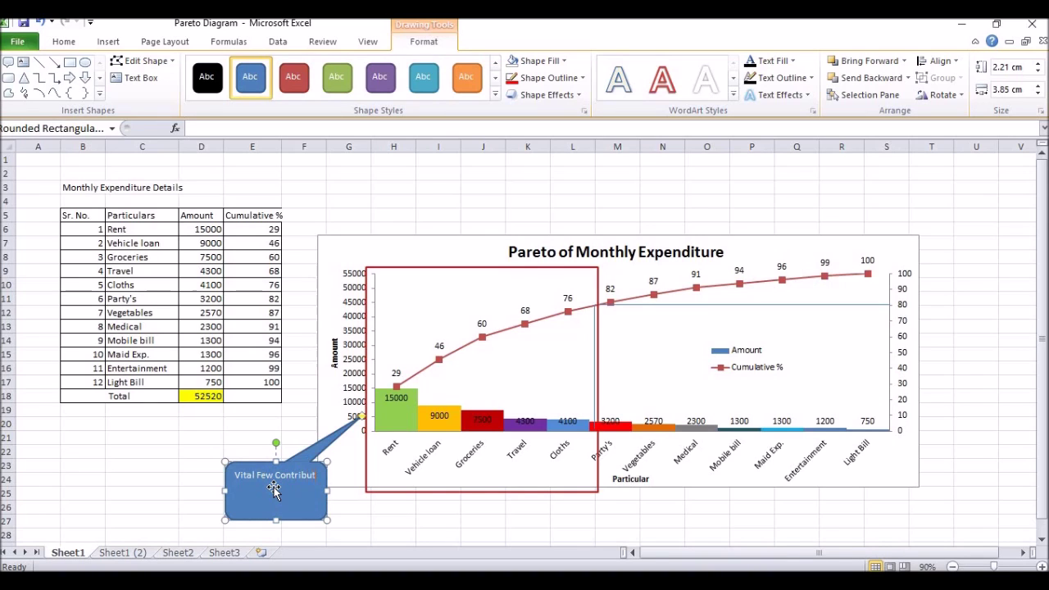
{"action": "type", "text": "es 80%"}
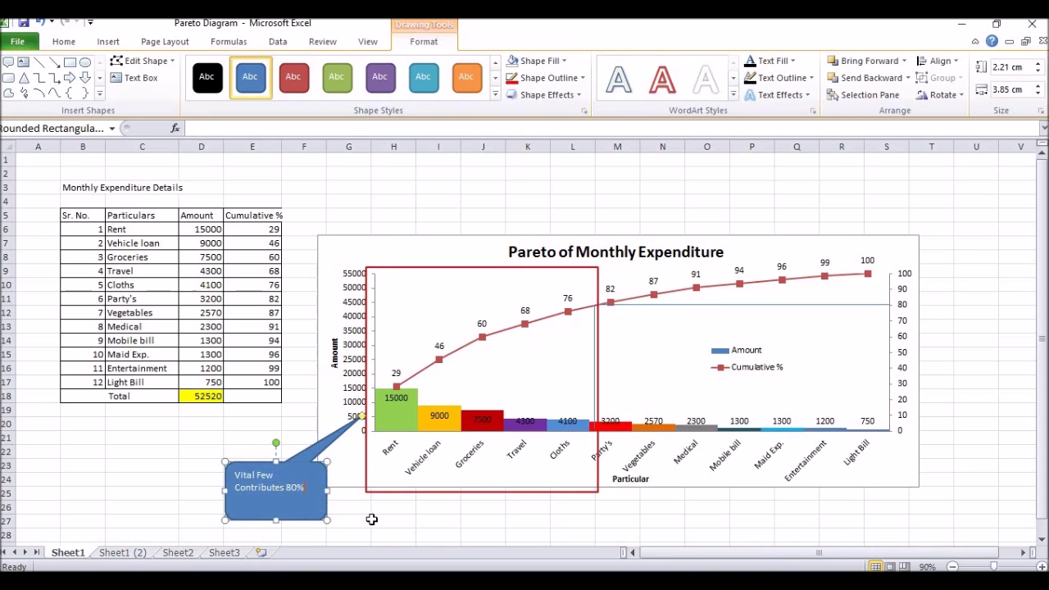
{"action": "left_click", "coordinate": [372, 522]}
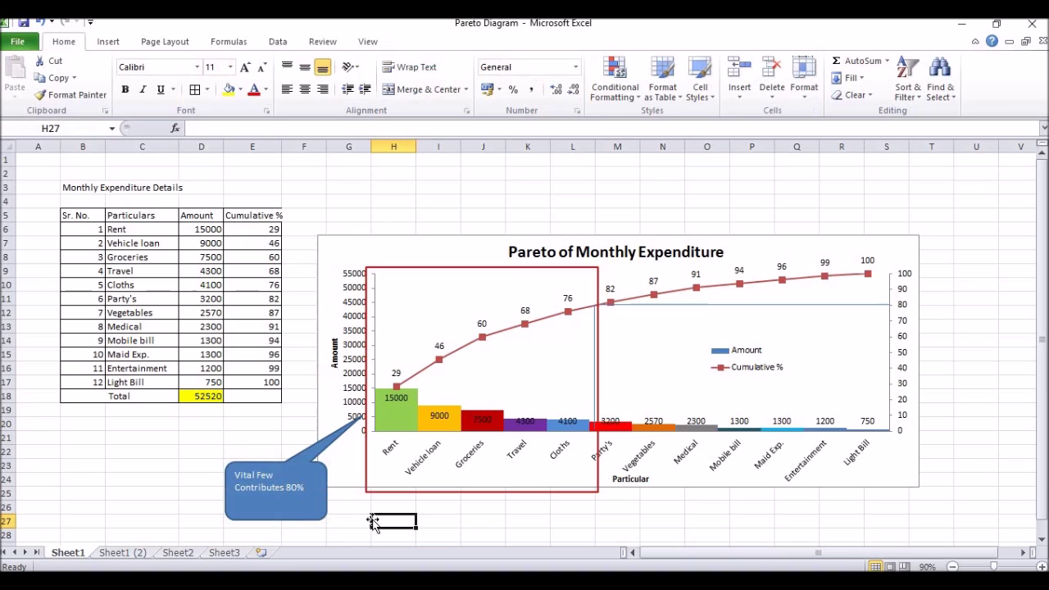